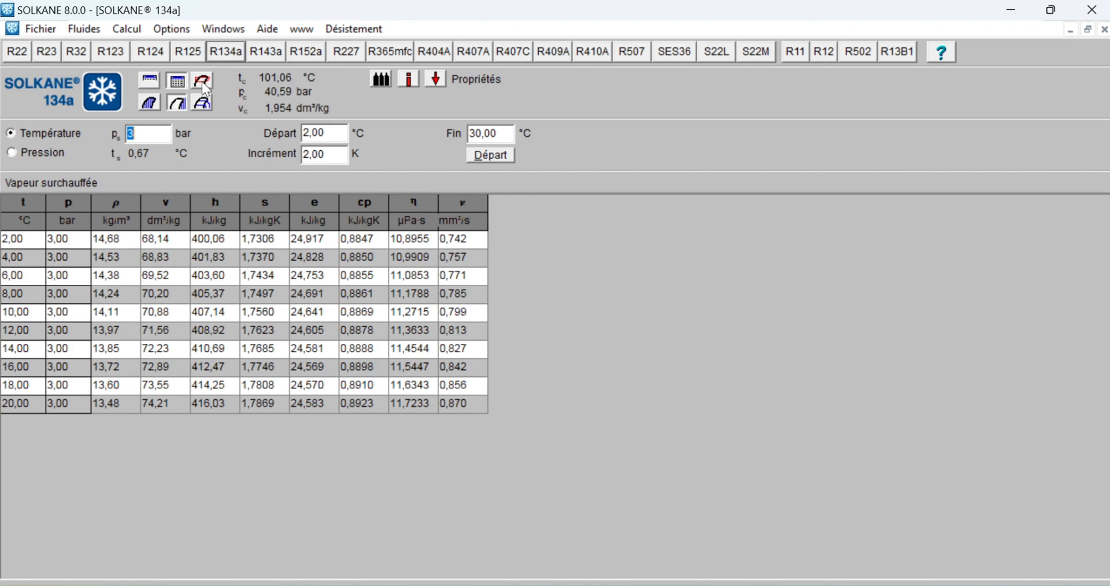
# - Open the R134a refrigeration cycle calculation and set the evaporator to -8 °C, 5 K superheat and 10 kW cooling capacity
pyautogui.click(204, 84)
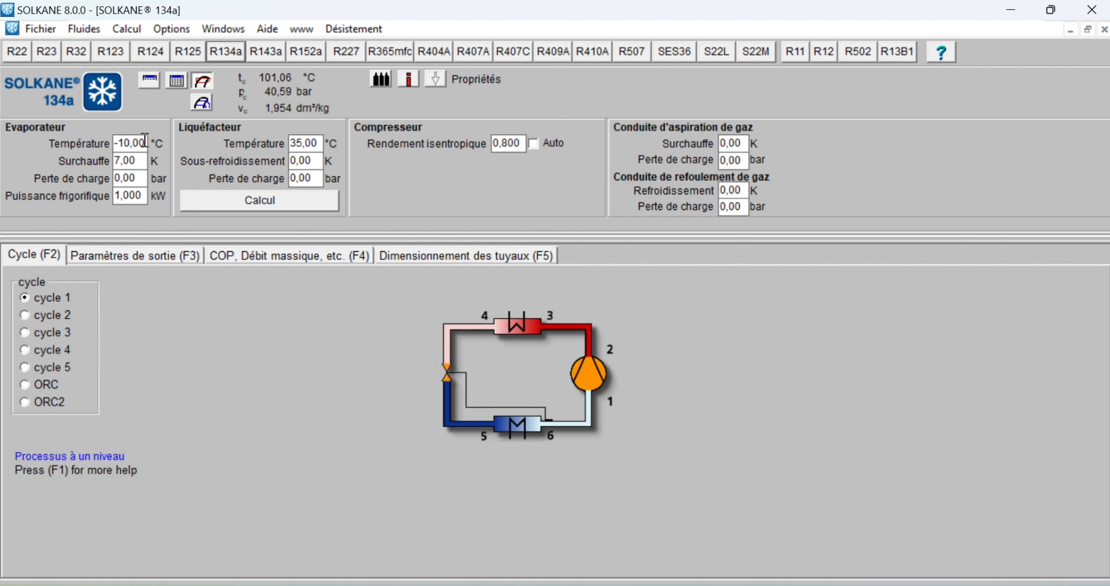
pyautogui.press('BackSpace')
pyautogui.press('BackSpace')
pyautogui.write('8')
pyautogui.press('BackSpace')
pyautogui.write('5')
# - Set the condenser to a temperature of 45 °C with 4 K of subcooling
pyautogui.click(303, 143)
pyautogui.press('BackSpace')
pyautogui.press('BackSpace')
pyautogui.write('40')
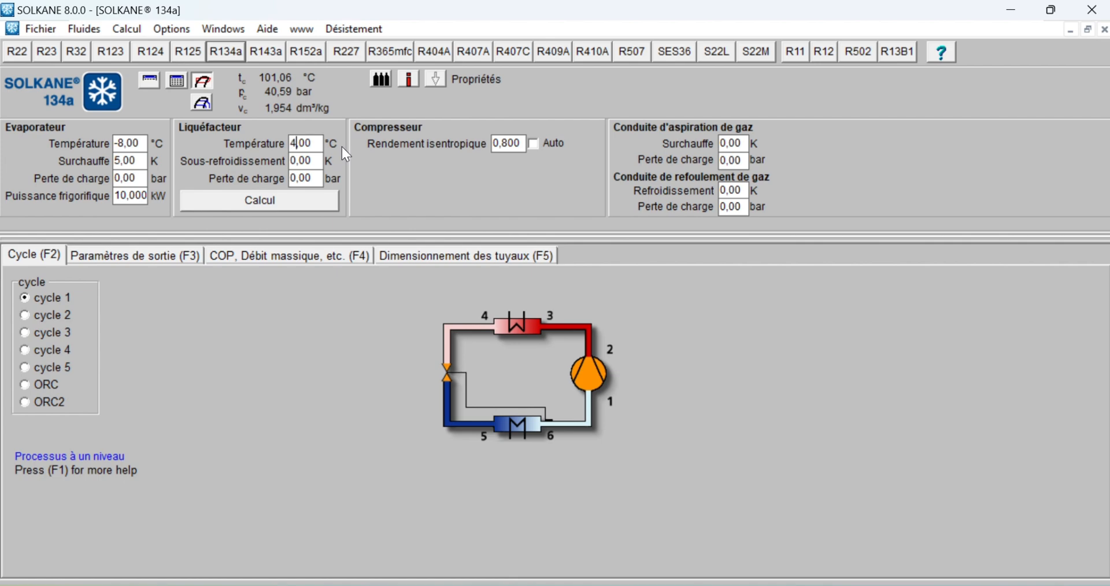
pyautogui.click(296, 160)
pyautogui.press('BackSpace')
pyautogui.write('4')
pyautogui.click(296, 177)
# - Switch the compressor's isentropic efficiency to automatic and calculate the cycle
pyautogui.click(533, 142)
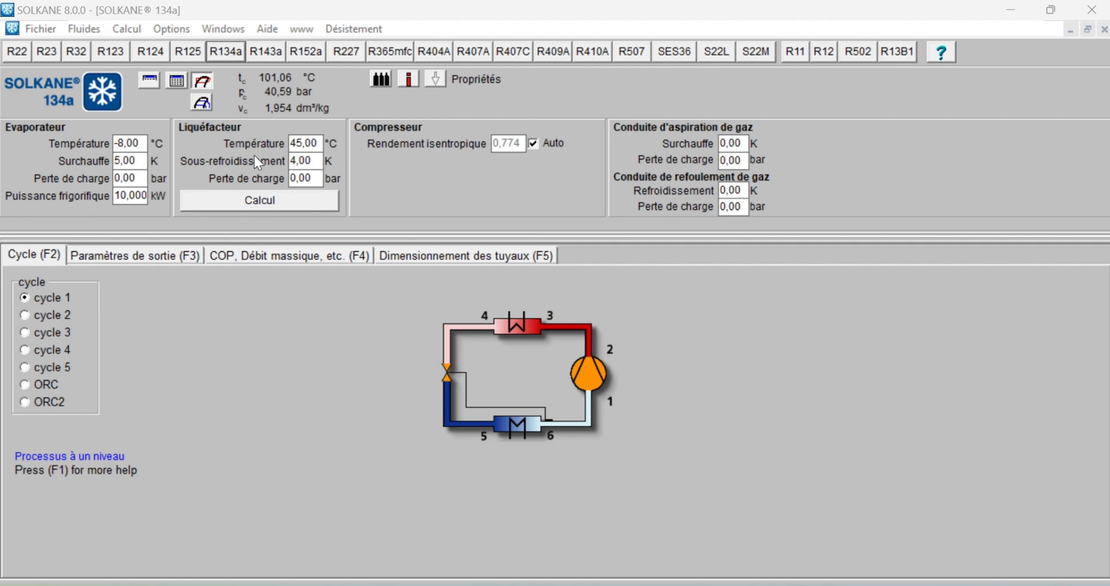
pyautogui.click(249, 197)
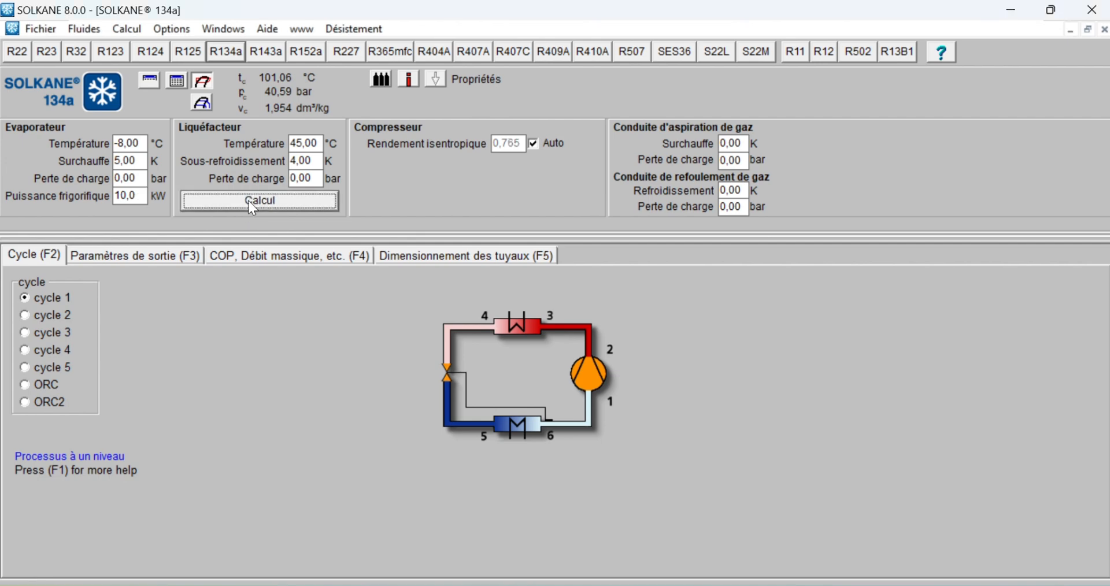
# - Examine the cycle's output parameters, its COP and mass flow results, and the pipe sizing of the suction, discharge, liquid and riser lines
pyautogui.click(118, 258)
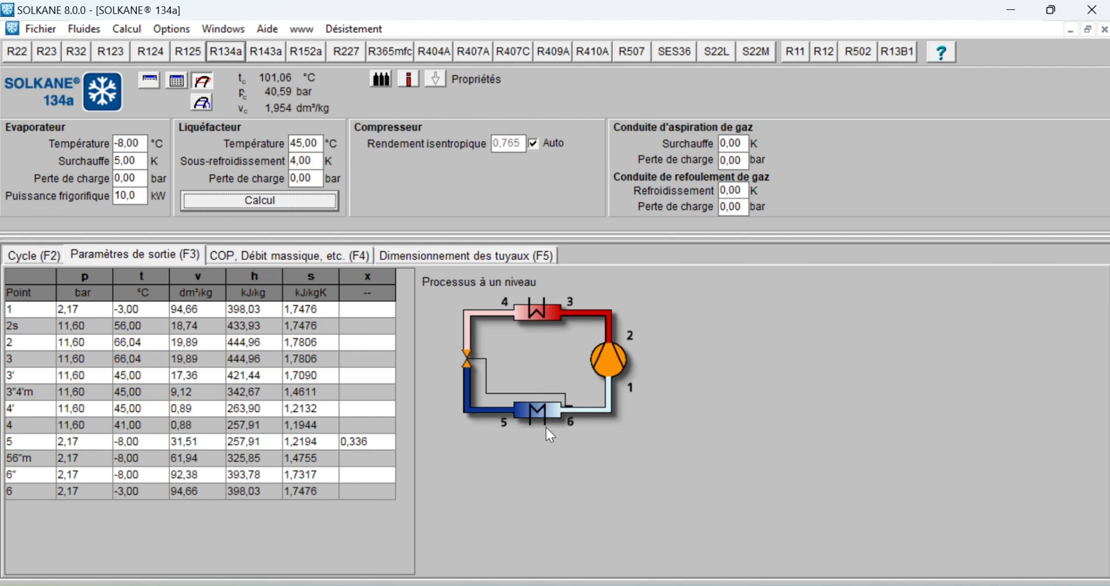
pyautogui.click(264, 259)
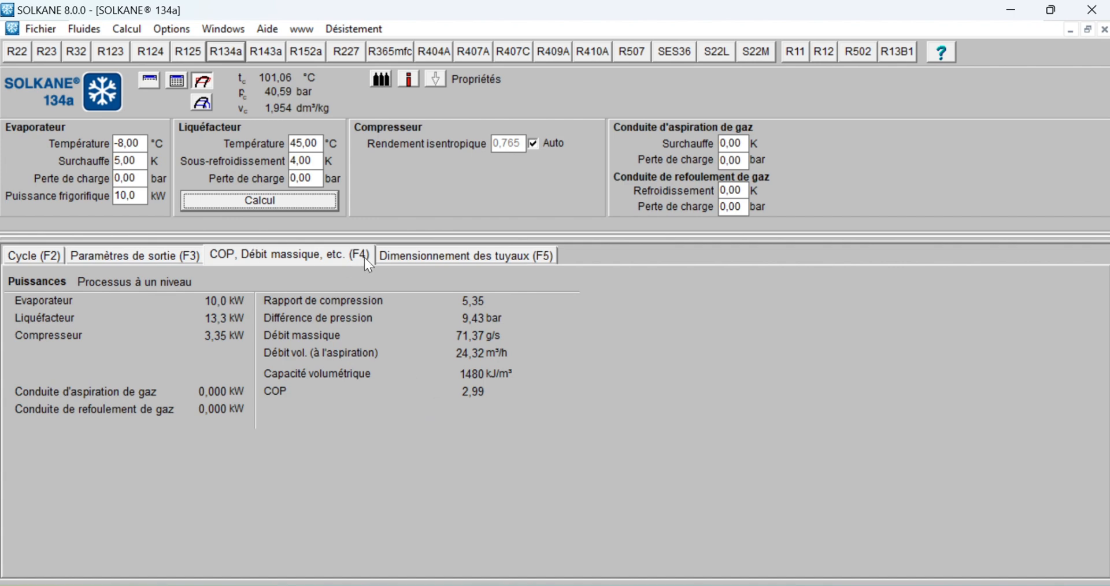
pyautogui.click(426, 259)
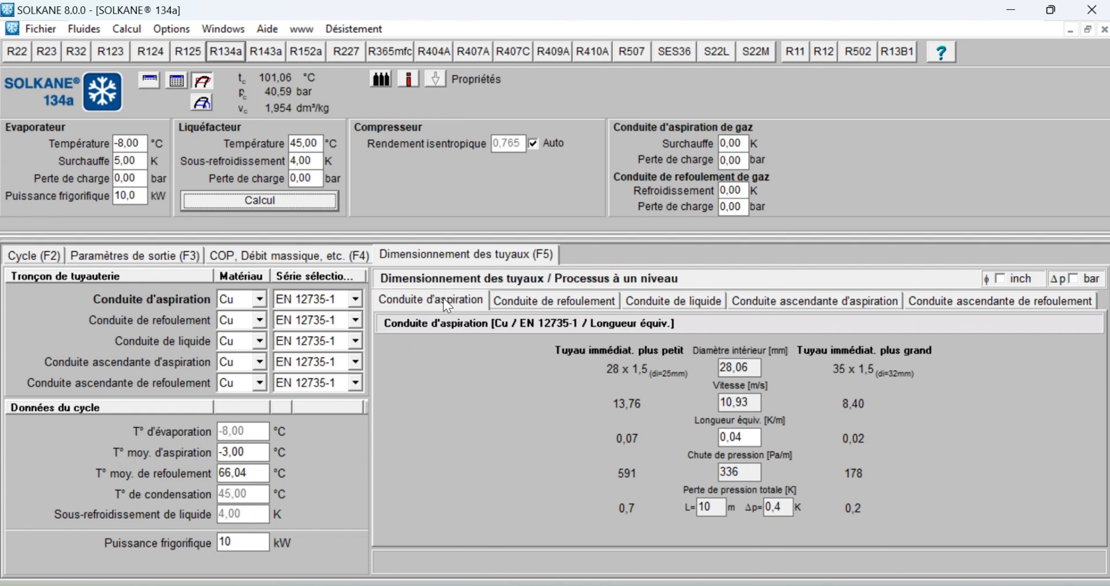
pyautogui.click(547, 302)
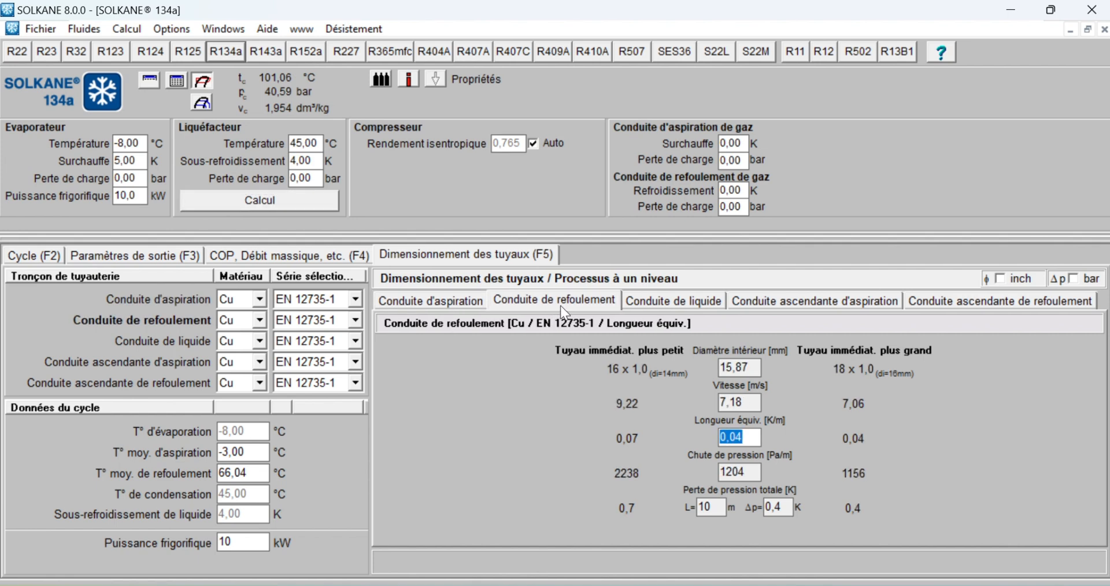
pyautogui.click(670, 306)
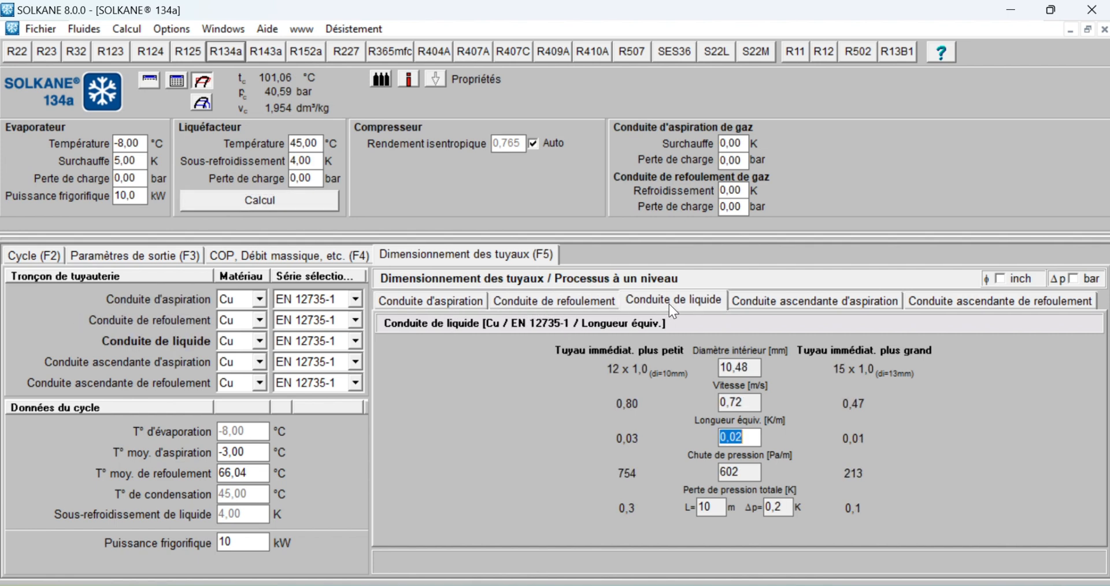
pyautogui.click(825, 306)
pyautogui.click(992, 302)
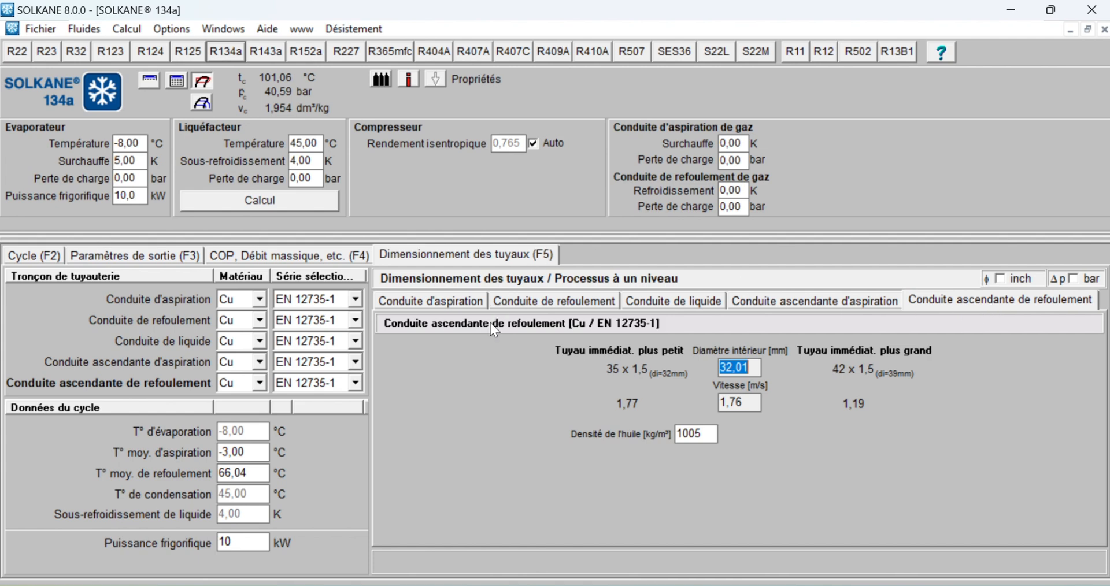
pyautogui.click(450, 298)
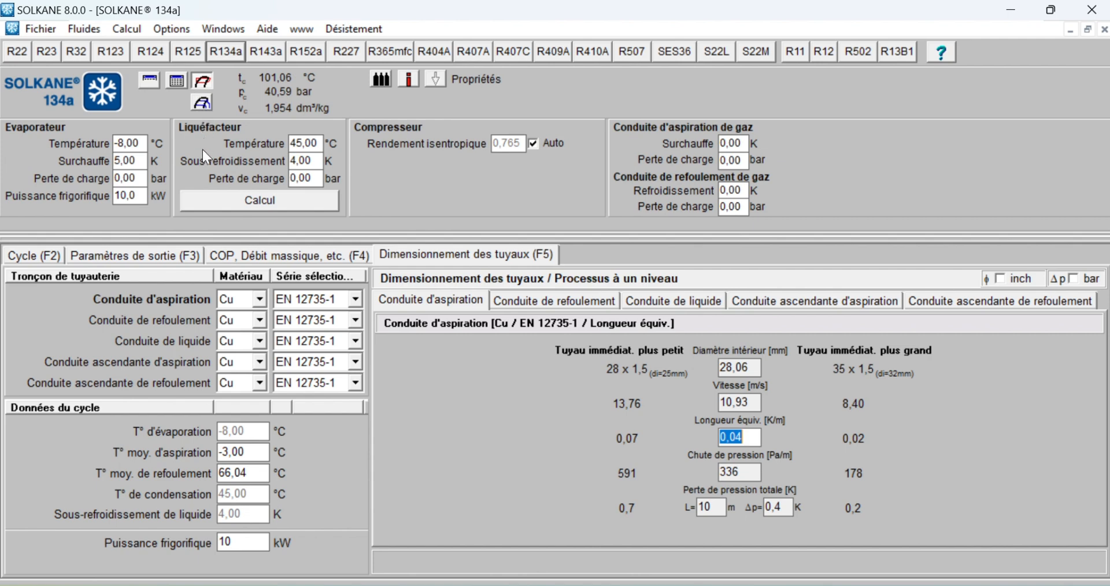
# - Return to the cycle's output parameters and display its pressure-enthalpy diagram
pyautogui.click(300, 262)
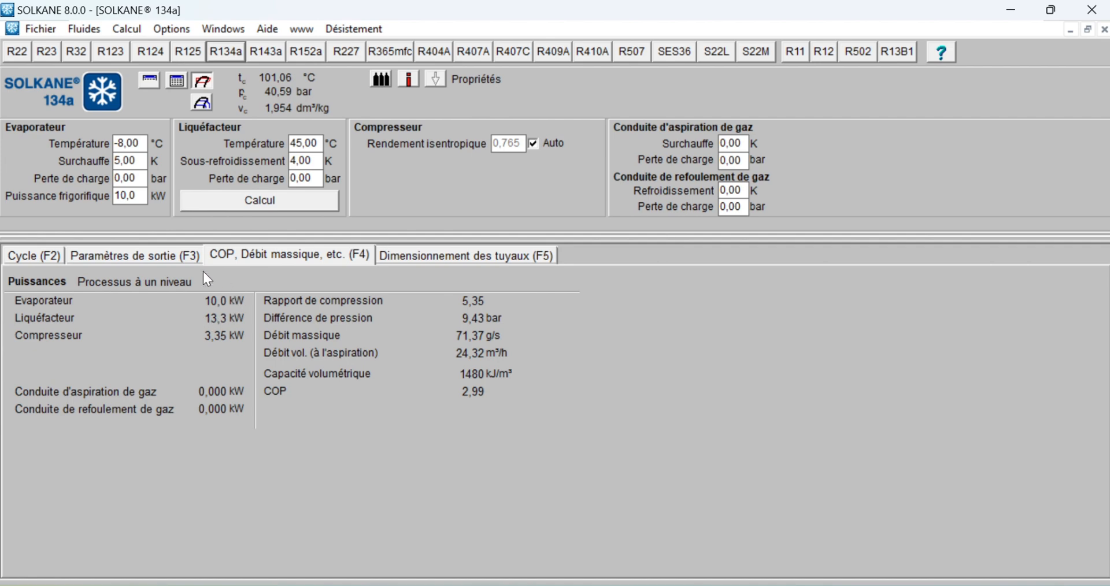
pyautogui.click(127, 255)
pyautogui.click(50, 258)
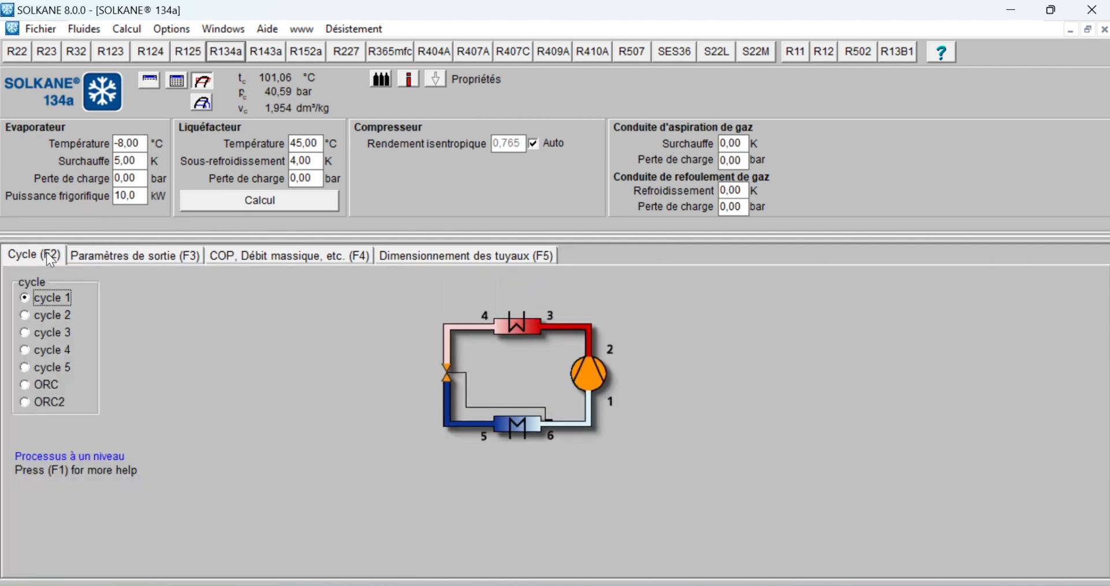
pyautogui.click(123, 258)
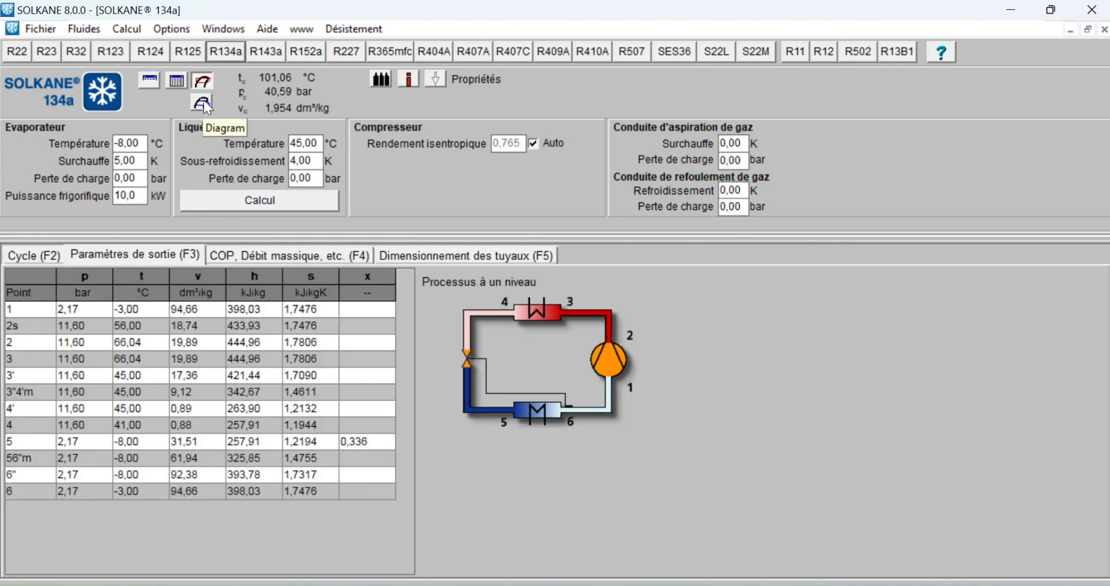
pyautogui.click(201, 104)
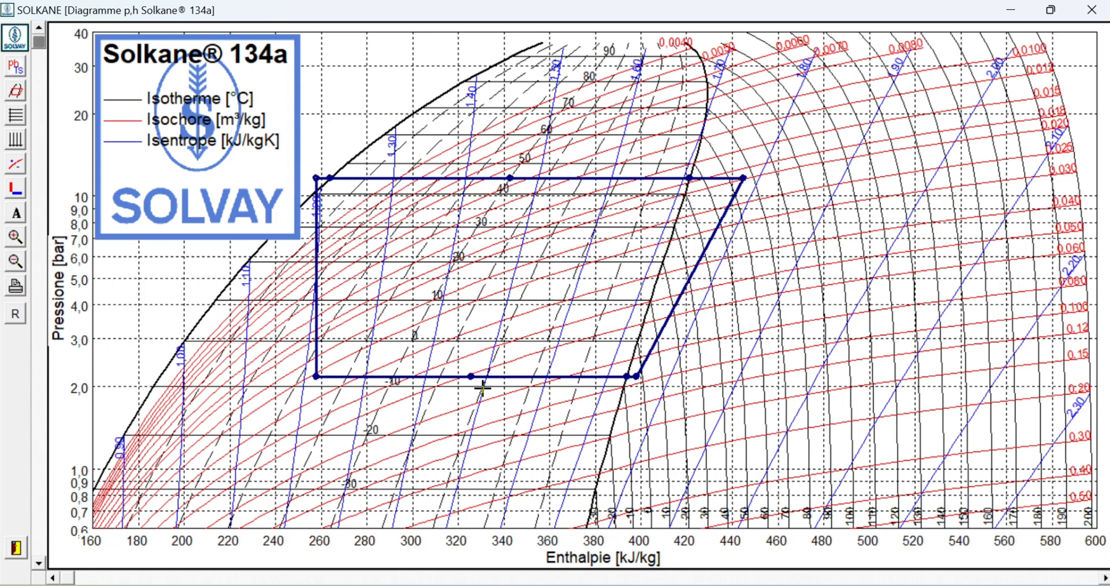
# - Print the pressure-enthalpy diagram to Nitro PDF Creator and clear the suggested file name
pyautogui.click(15, 286)
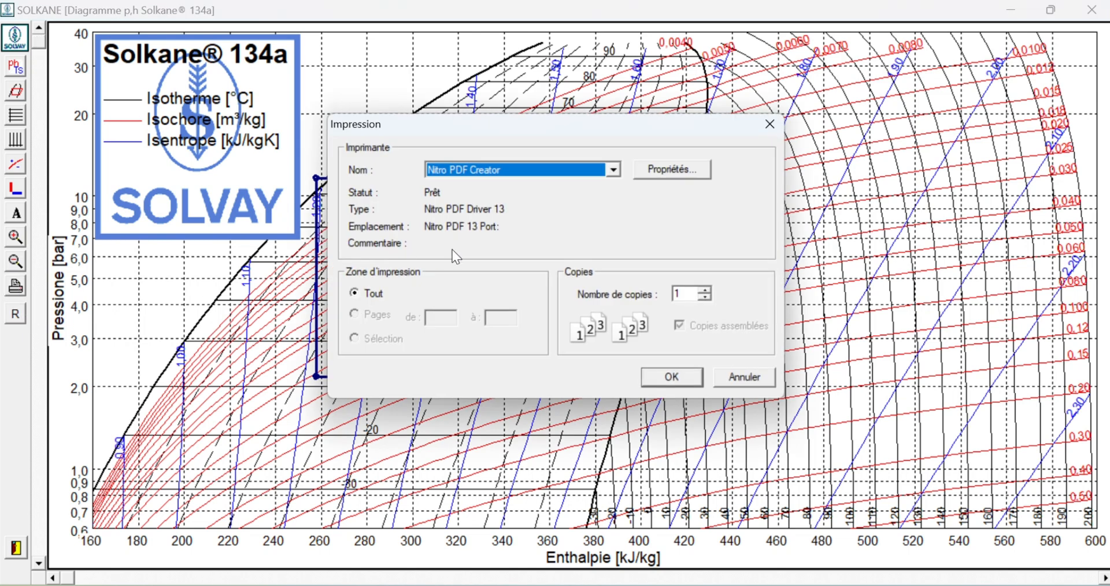
pyautogui.click(462, 29)
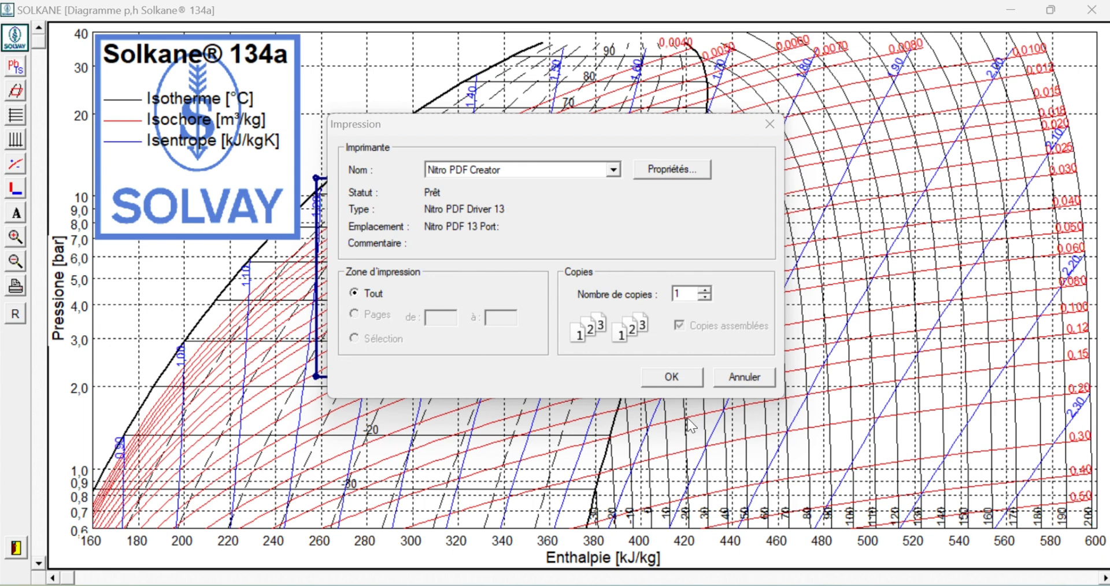
pyautogui.click(675, 377)
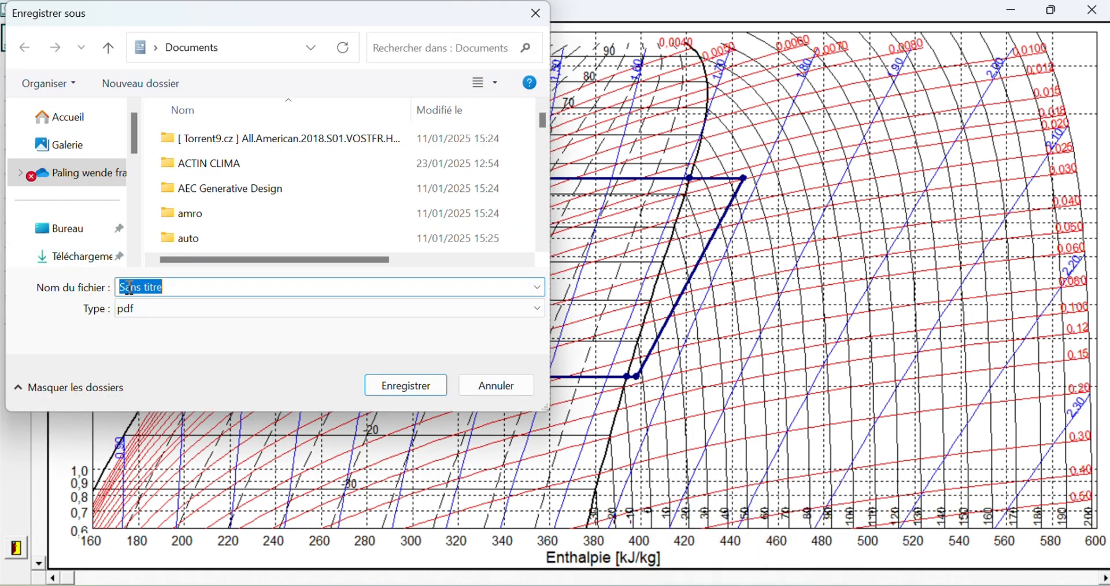
pyautogui.press('BackSpace')
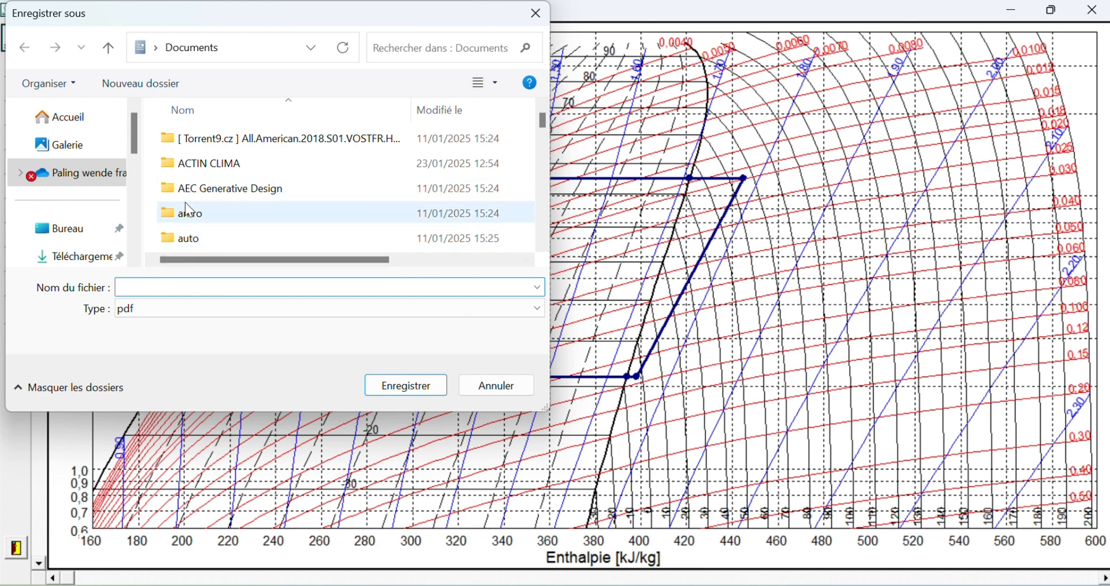
# - Try to choose the SOLKANE folder inside Documents as the save location
pyautogui.scroll(-5, 199, 190)
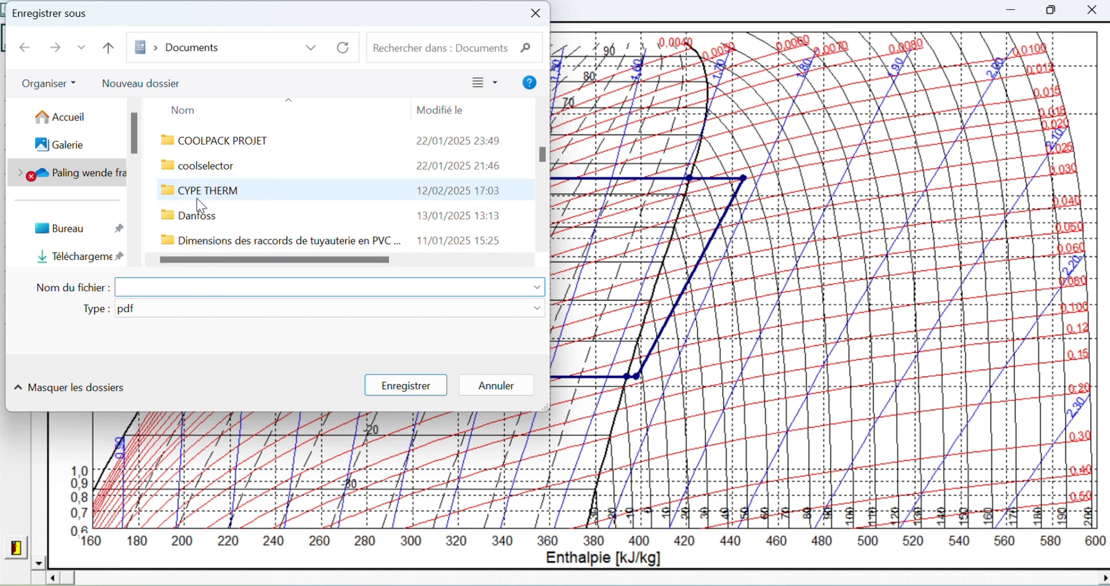
pyautogui.scroll(-5, 199, 193)
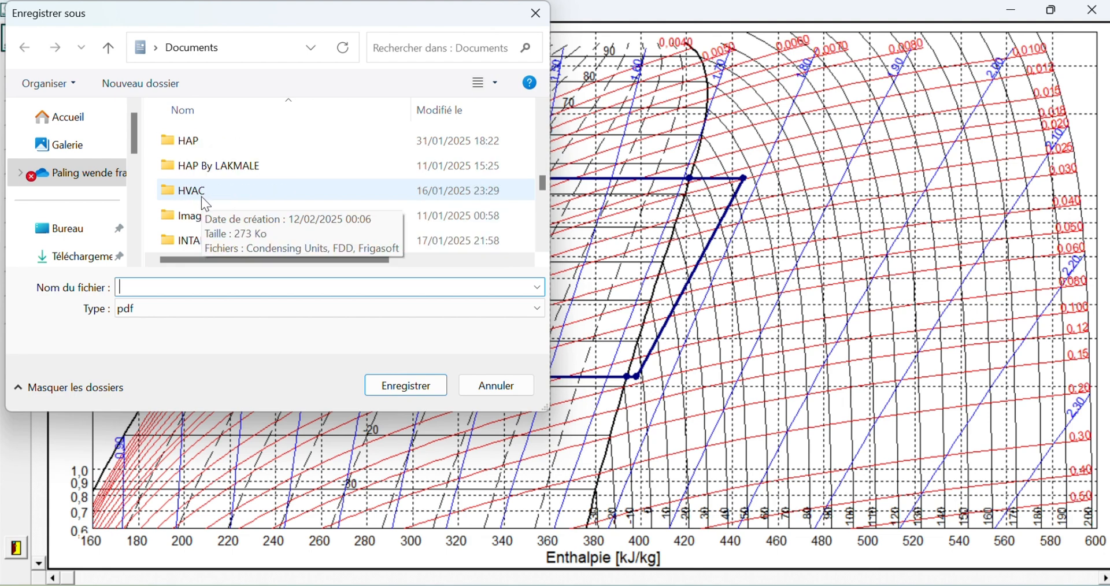
pyautogui.scroll(-2, 202, 194)
pyautogui.scroll(2, 202, 186)
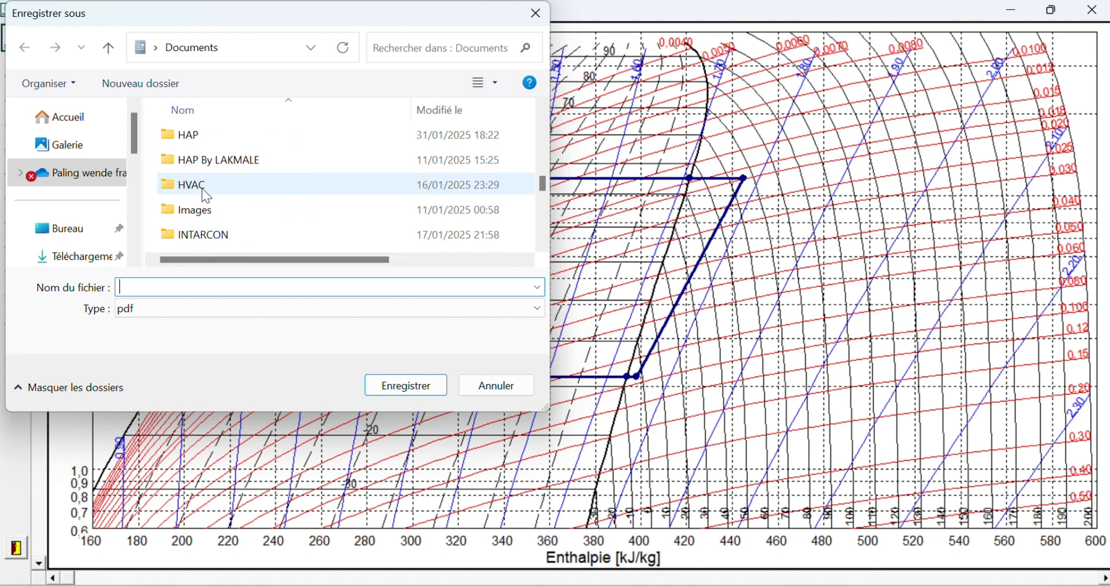
pyautogui.scroll(-5, 204, 189)
pyautogui.scroll(2, 206, 189)
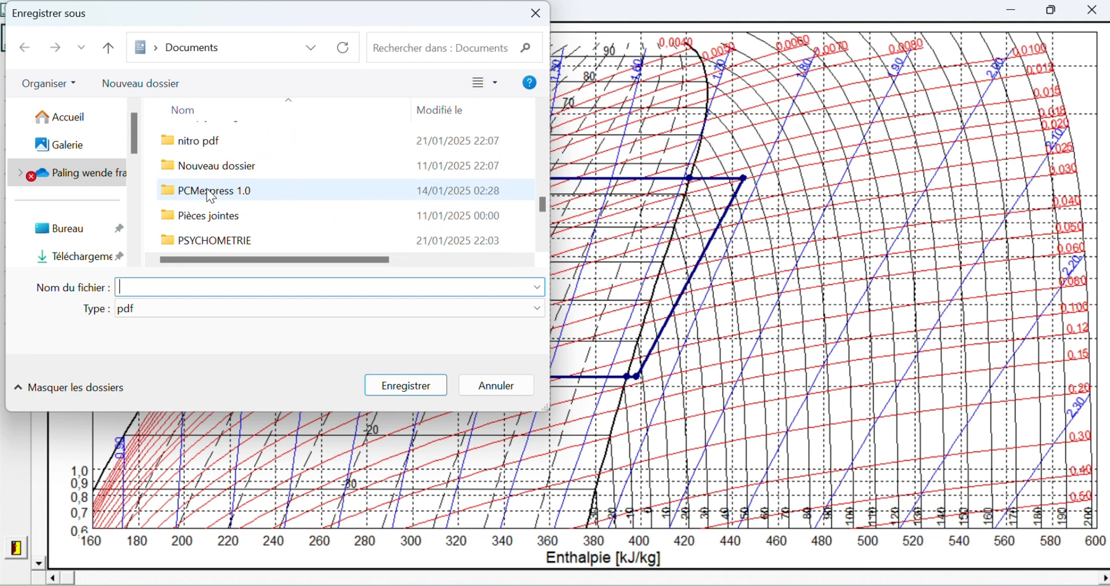
pyautogui.scroll(-2, 210, 196)
pyautogui.click(217, 241)
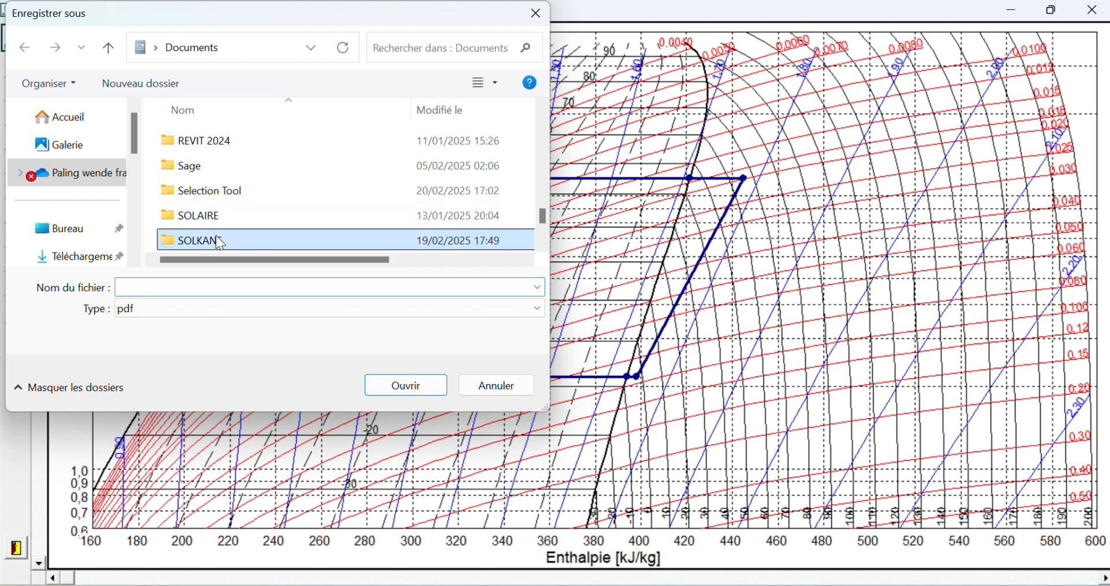
# - Save the diagram PDF in the Documents folder under the name CYCLE F
pyautogui.click(196, 288)
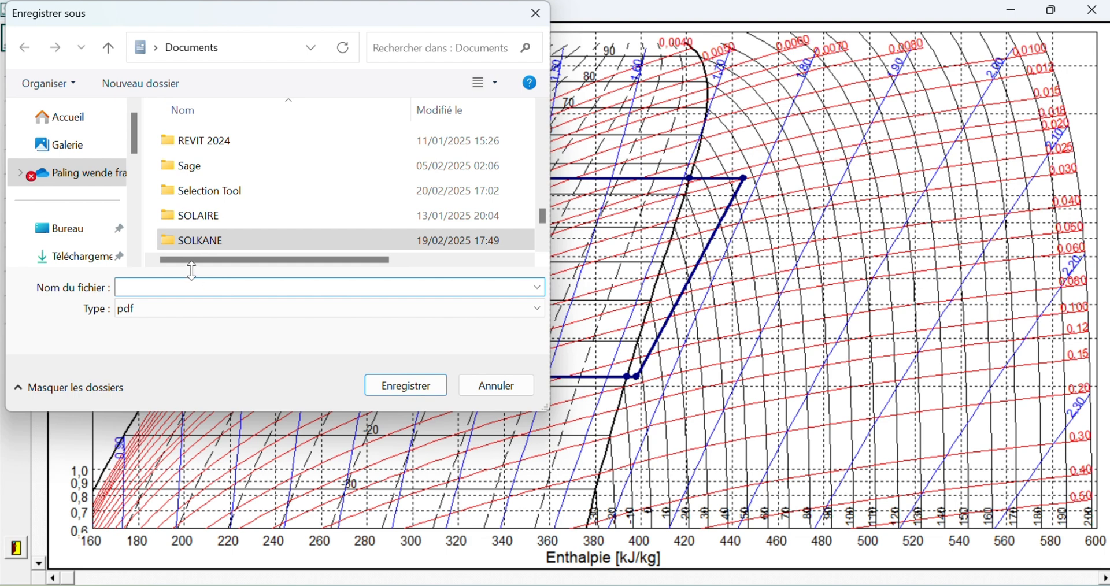
pyautogui.write('CYC')
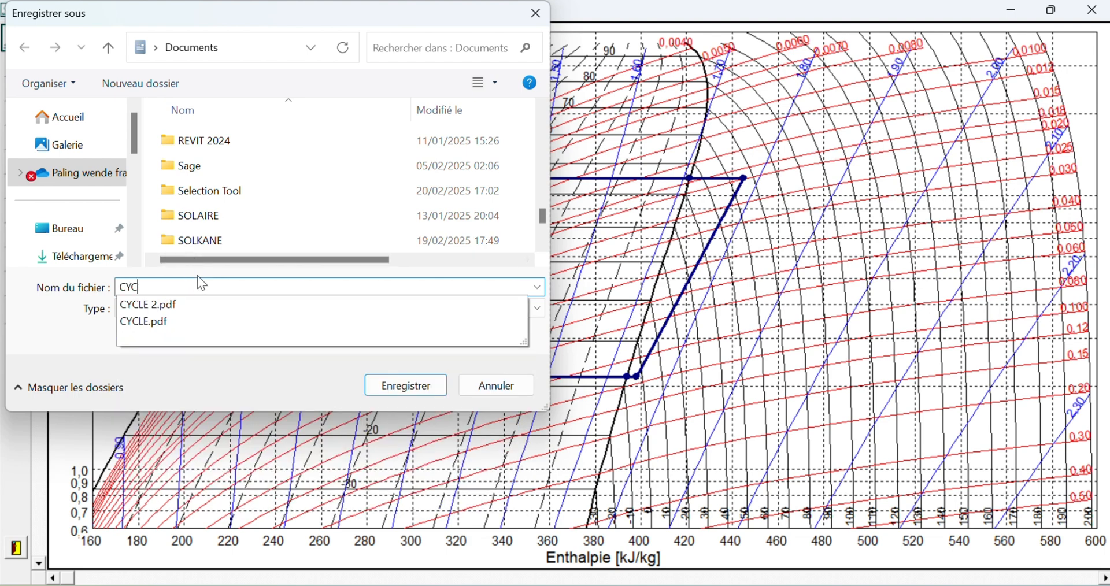
pyautogui.write('LEV')
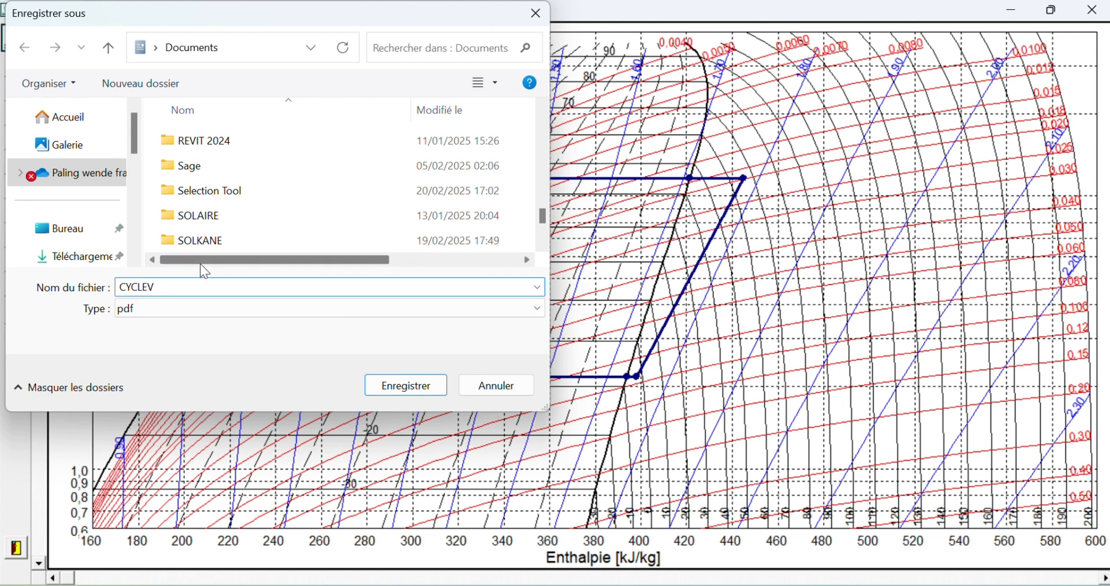
pyautogui.press('BackSpace')
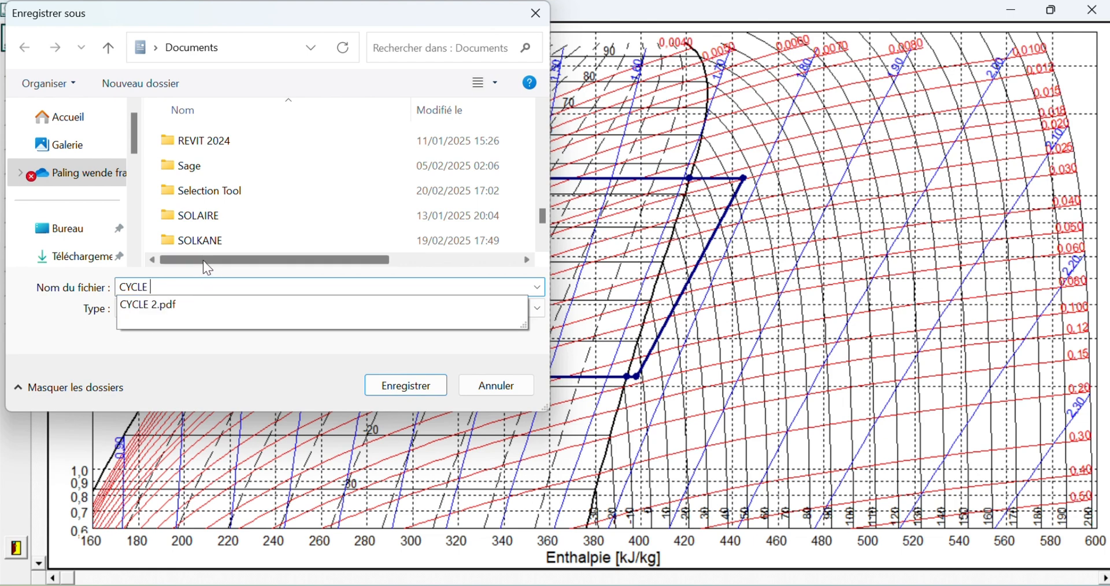
pyautogui.write('F')
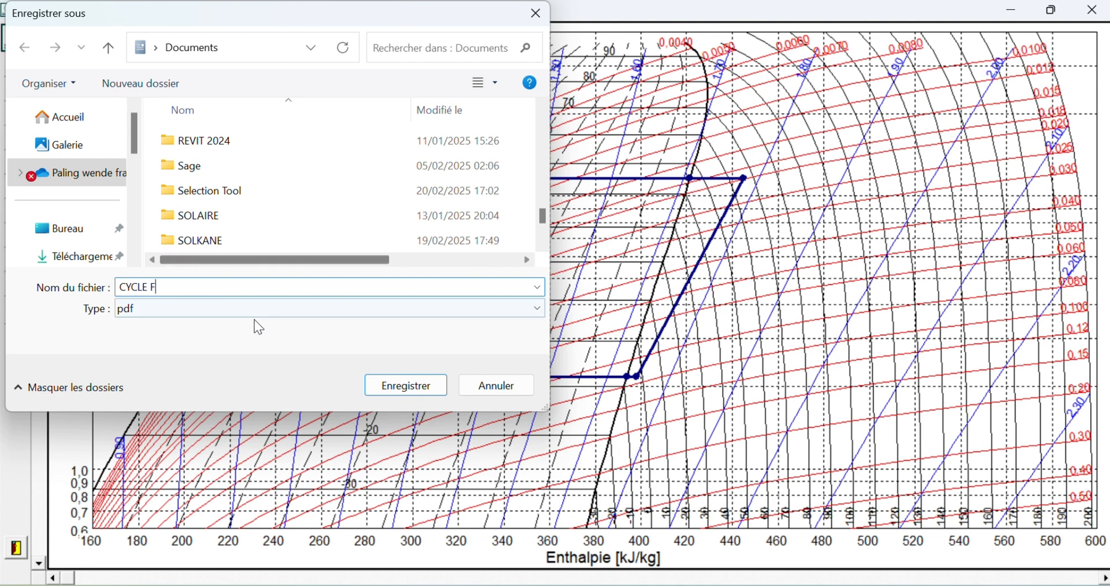
pyautogui.click(433, 386)
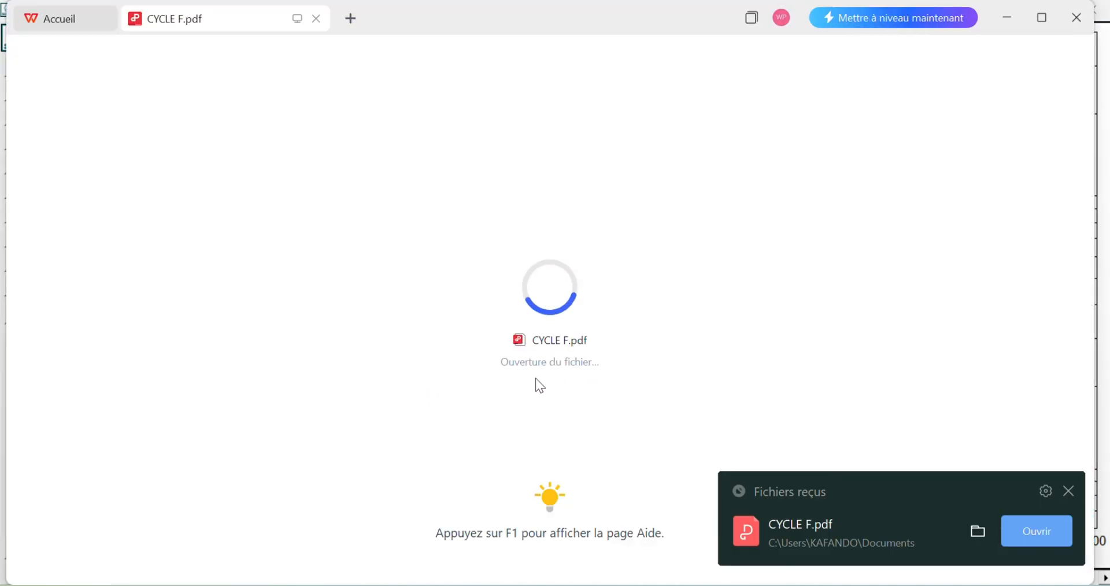
# - Examine the plotted cycle on the single page of CYCLE F.pdf
pyautogui.scroll(-5, 539, 353)
pyautogui.scroll(4, 537, 350)
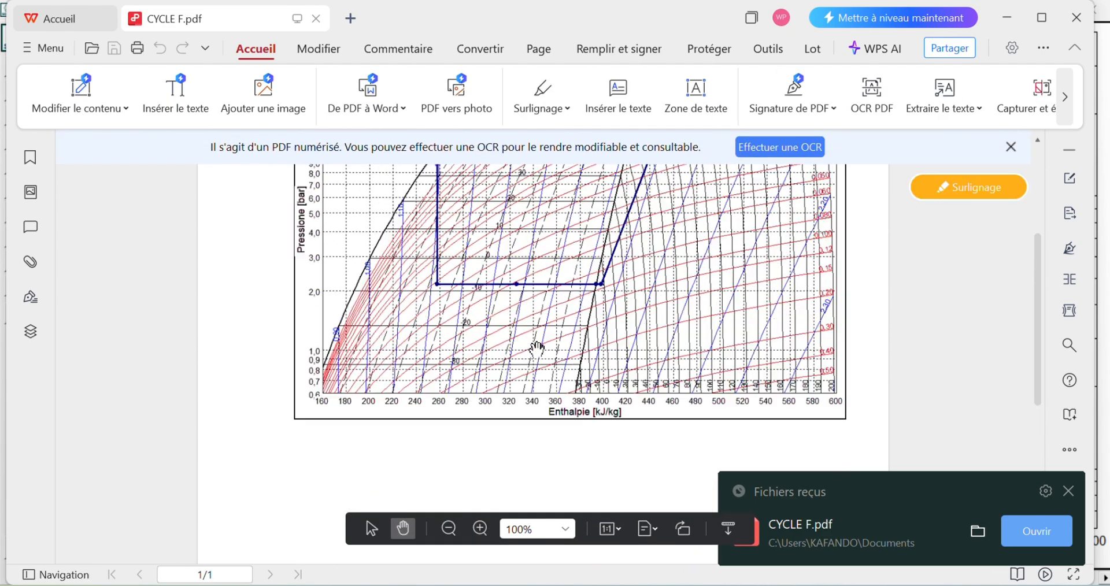
pyautogui.scroll(-2, 537, 347)
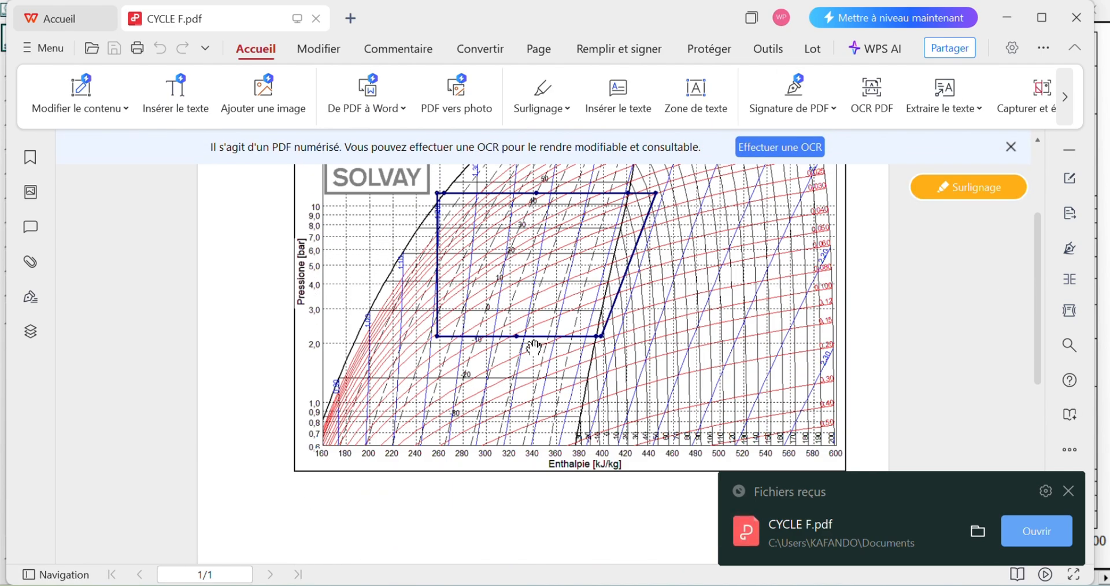
pyautogui.scroll(2, 494, 355)
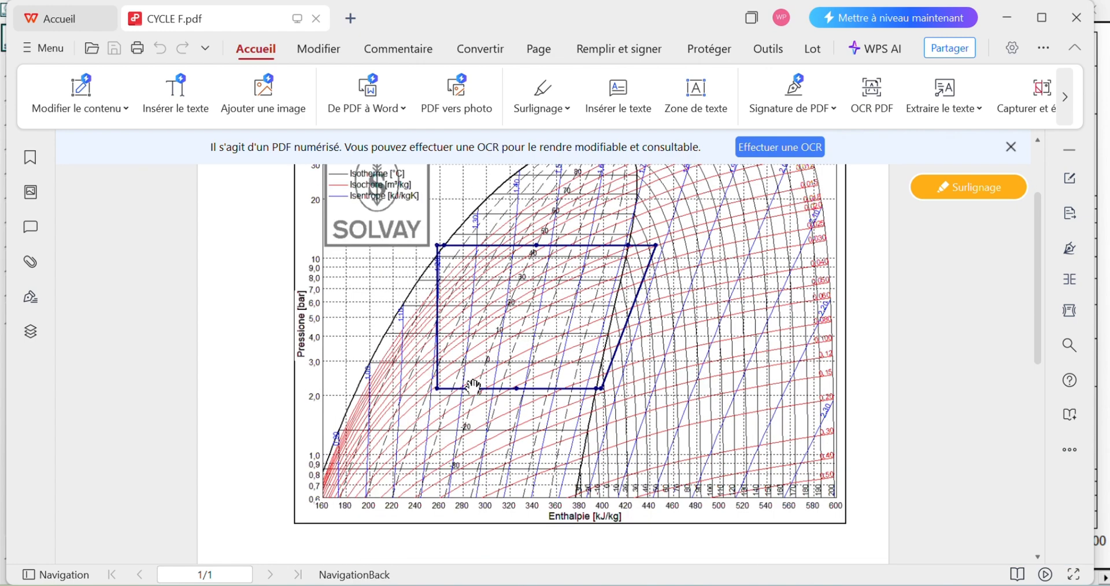
pyautogui.scroll(2, 503, 389)
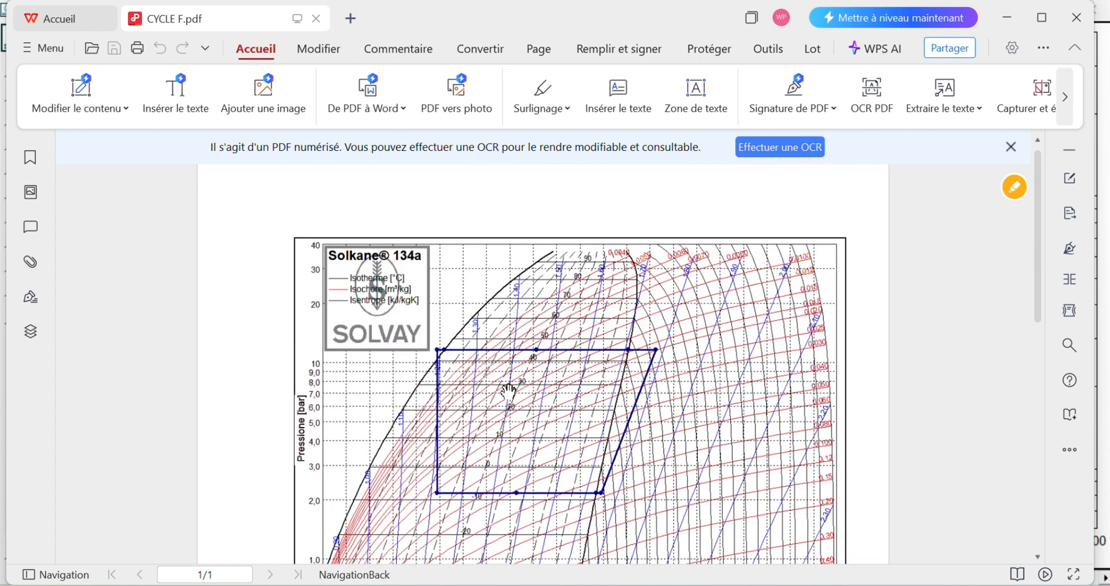
pyautogui.scroll(-3, 508, 376)
pyautogui.scroll(1, 544, 370)
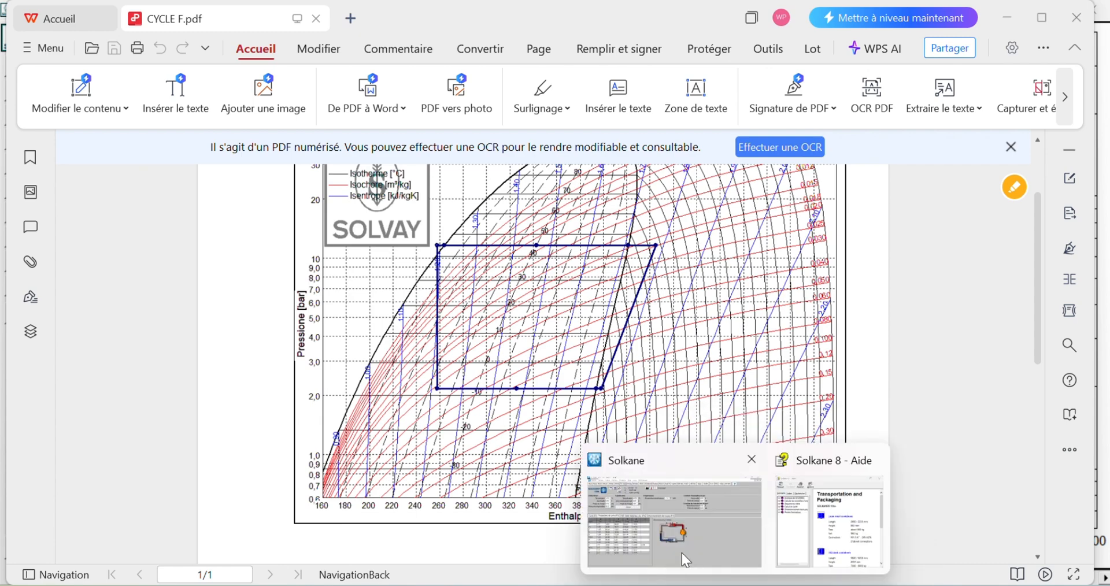
# - Switch back to Solkane, close the pressure-enthalpy diagram and print only the Cycle report to Nitro PDF Creator
pyautogui.click(682, 553)
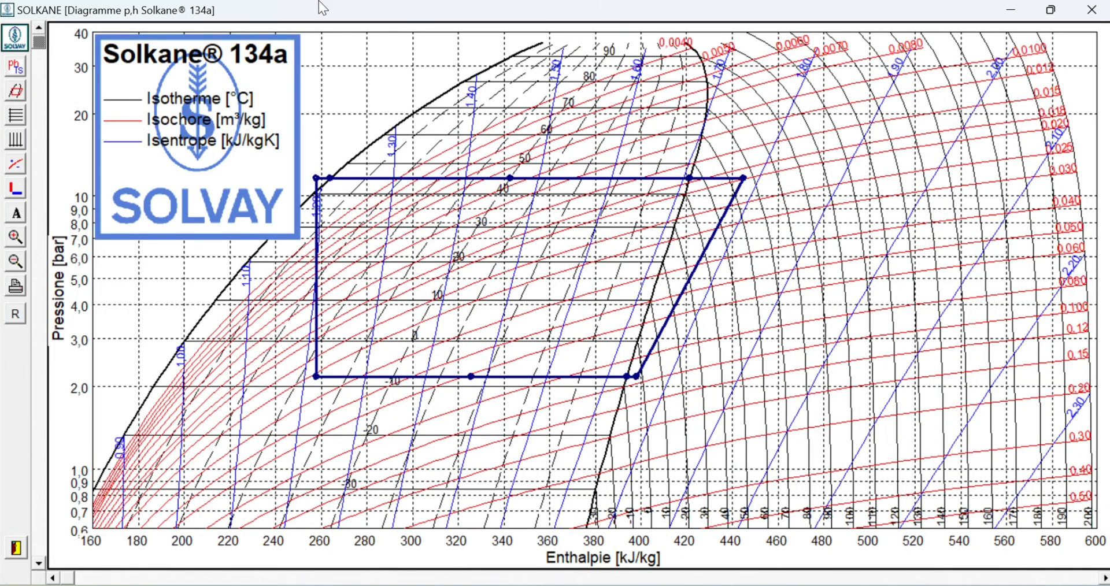
pyautogui.click(1093, 10)
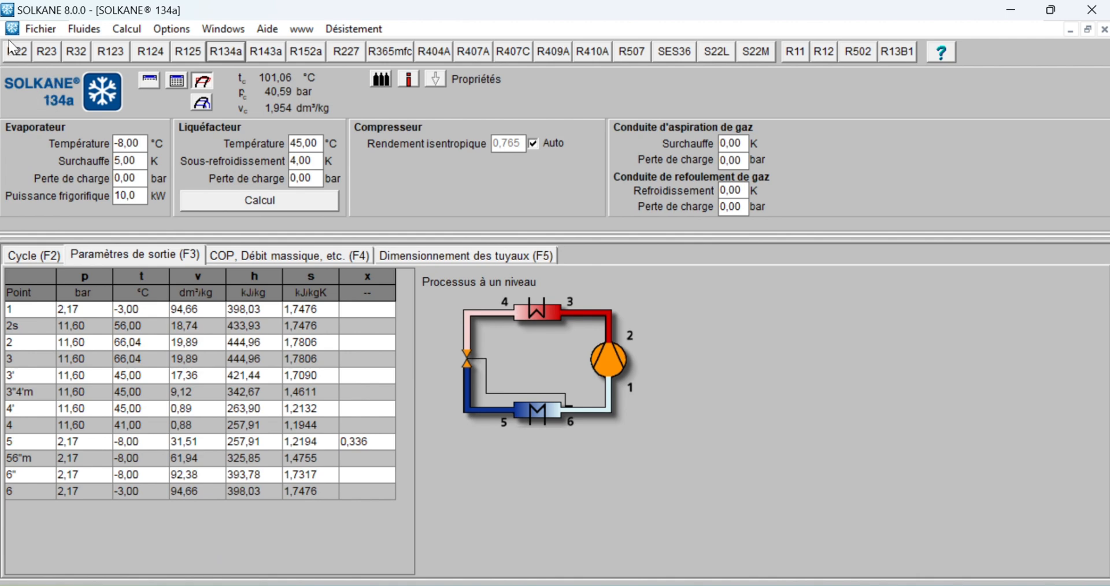
pyautogui.click(48, 25)
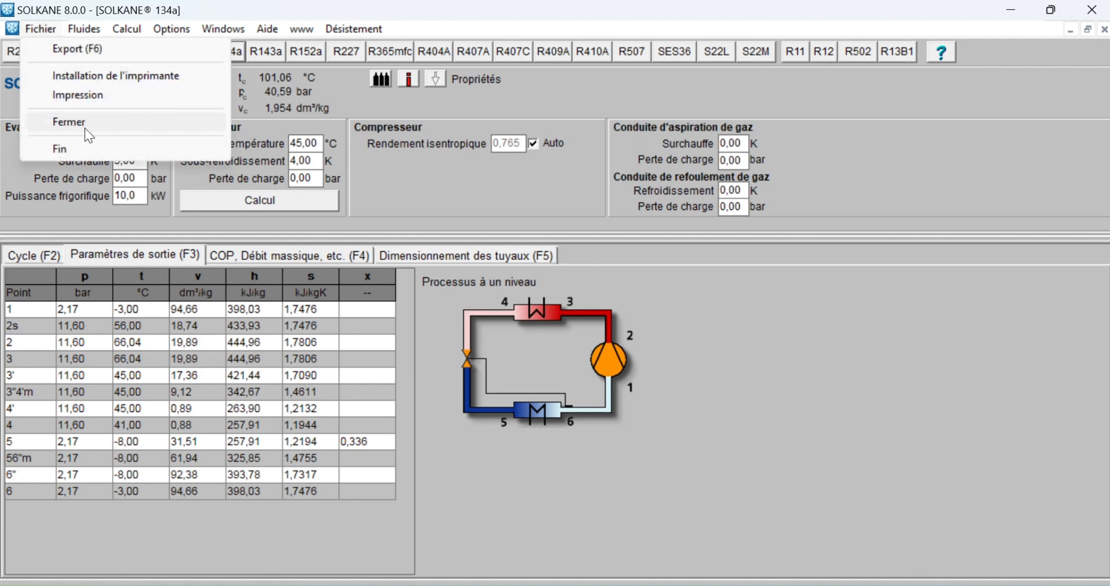
pyautogui.click(82, 95)
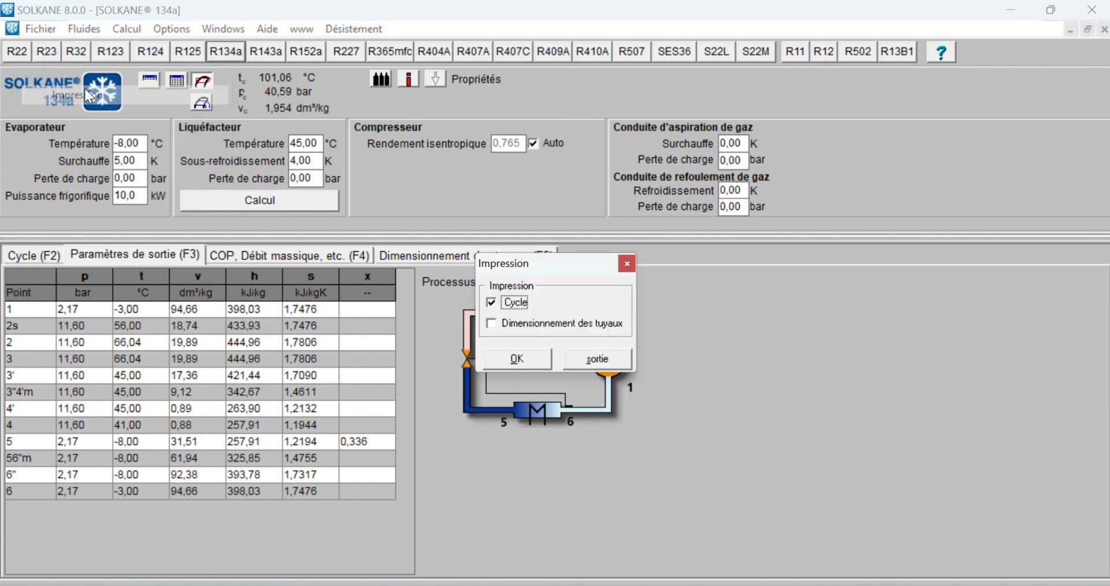
pyautogui.click(492, 324)
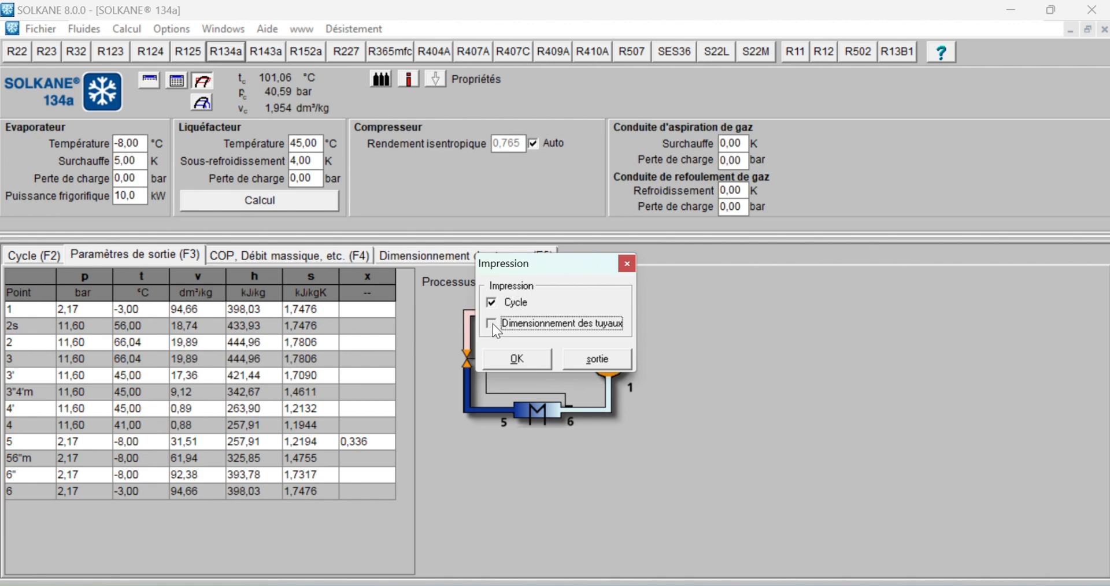
pyautogui.click(521, 357)
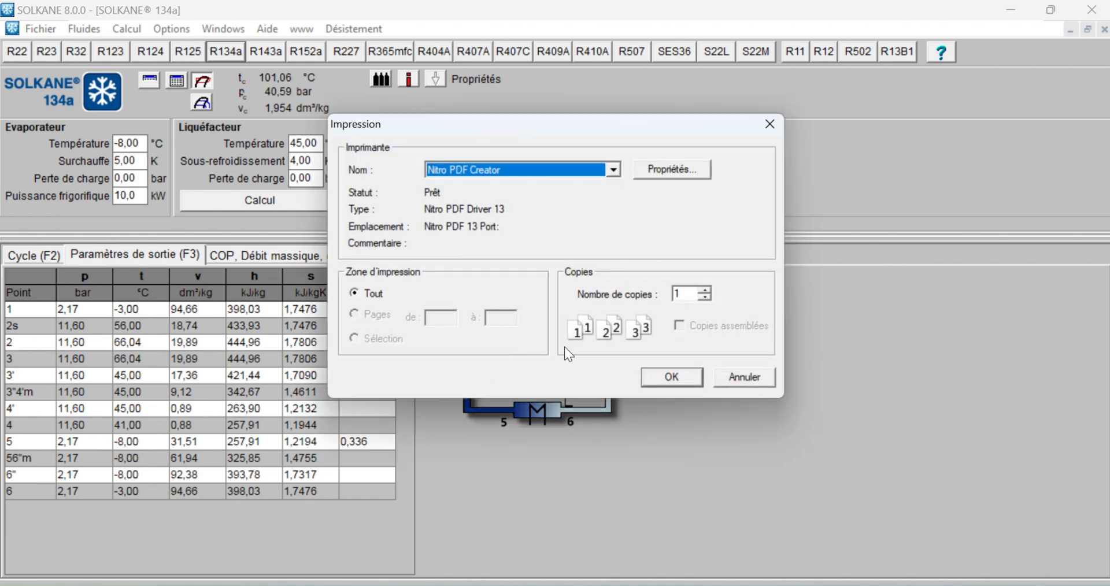
pyautogui.click(666, 376)
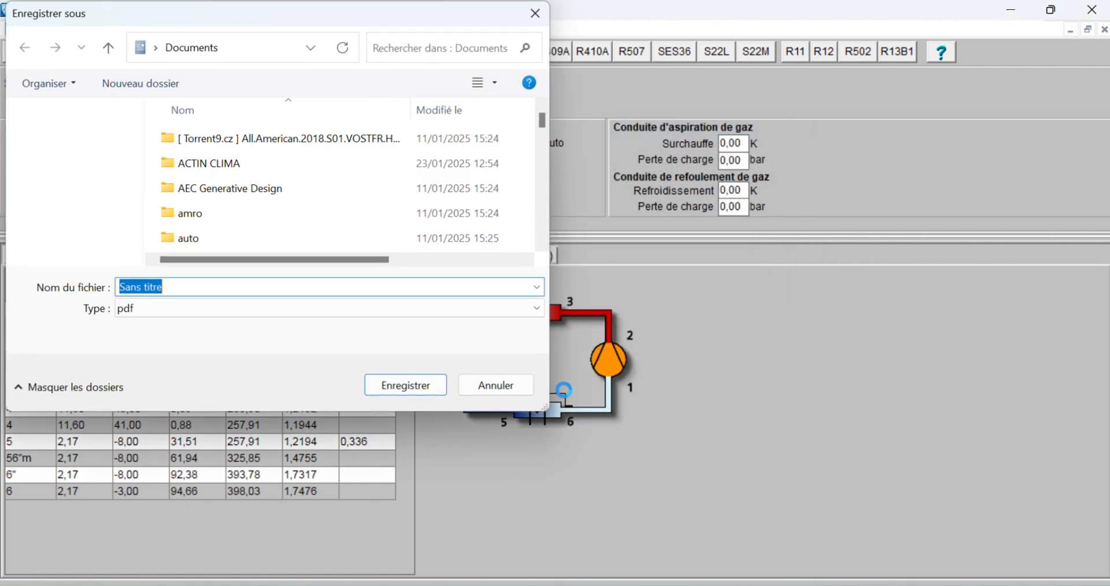
# - Save the printed report in the Documents folder as a PDF named DIMENTIONNEMENT and dismiss the received-file notification
pyautogui.press('BackSpace')
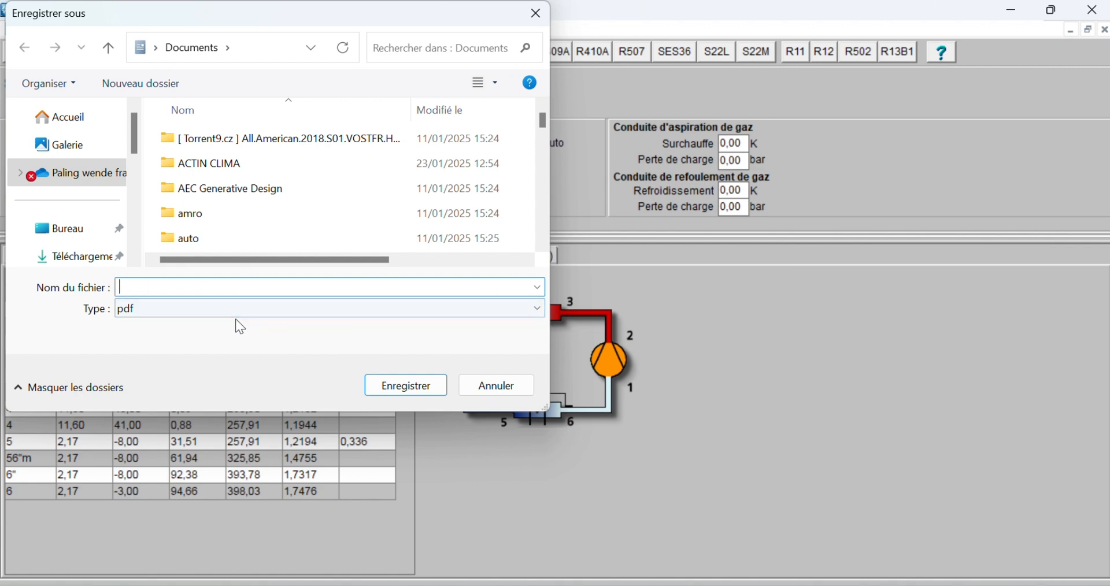
pyautogui.write('DI')
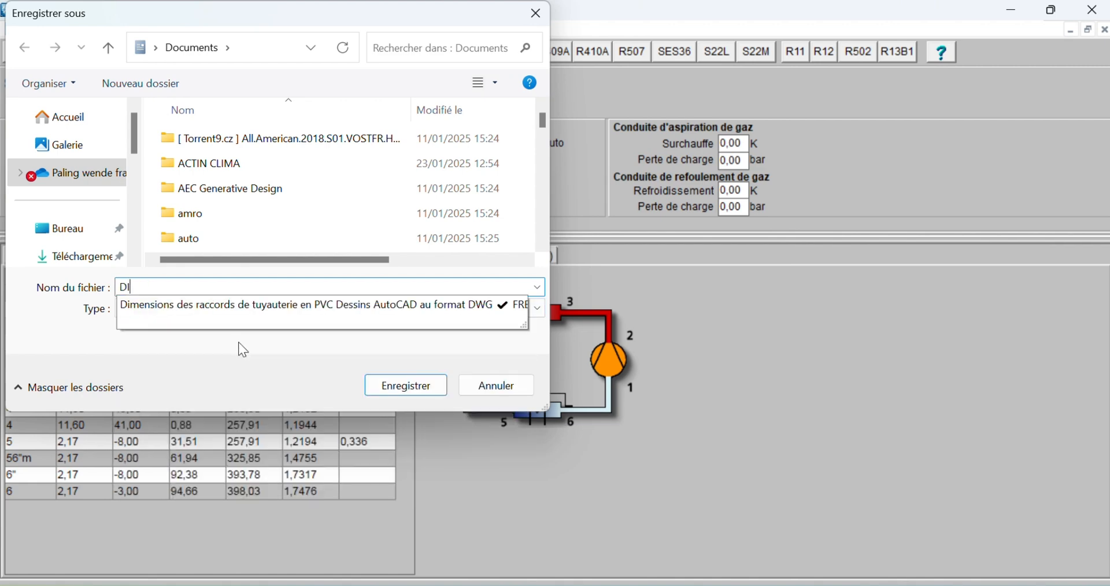
pyautogui.write('MENTIONN')
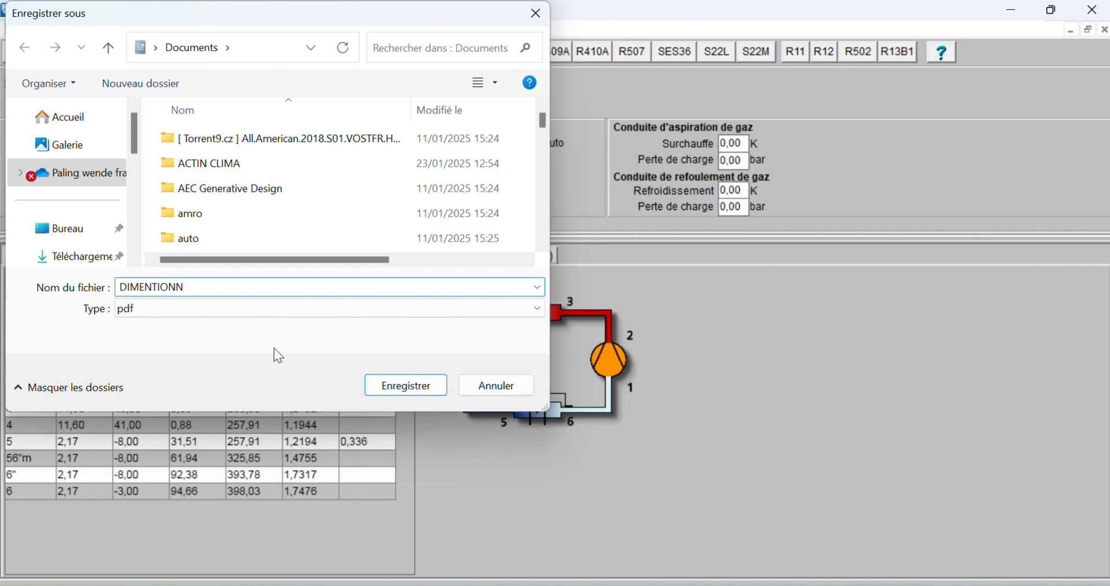
pyautogui.write('EMENT')
pyautogui.click(400, 387)
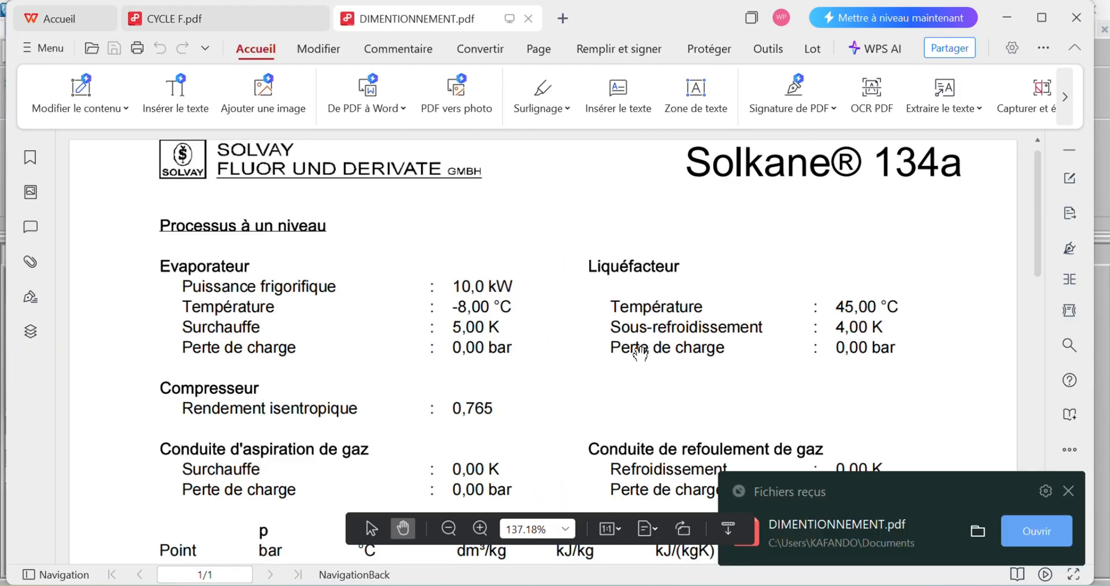
pyautogui.click(1071, 497)
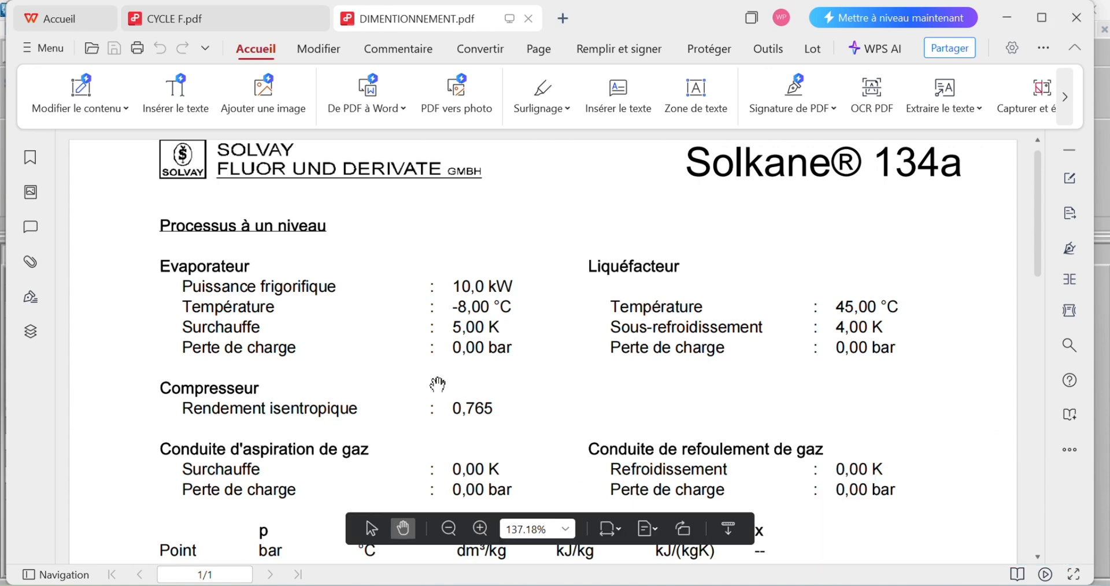
# - Examine the evaporator, condenser, compressor and gas line conditions and the table of cycle points in DIMENTIONNEMENT.pdf
pyautogui.scroll(-3, 376, 338)
pyautogui.scroll(3, 384, 333)
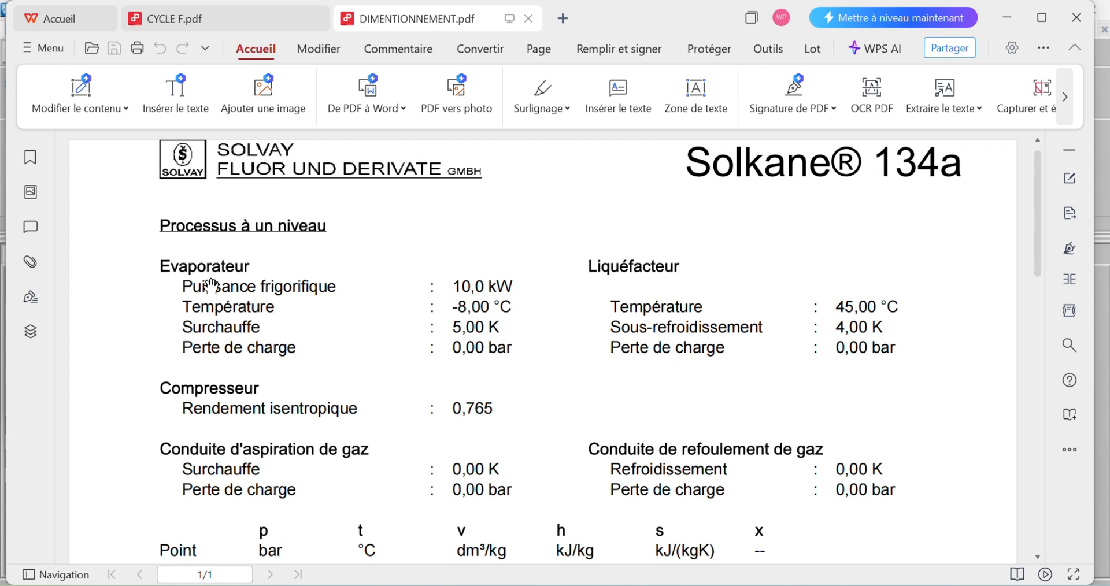
pyautogui.scroll(-1, 211, 292)
pyautogui.scroll(-1, 212, 295)
pyautogui.scroll(2, 231, 297)
pyautogui.scroll(-2, 430, 356)
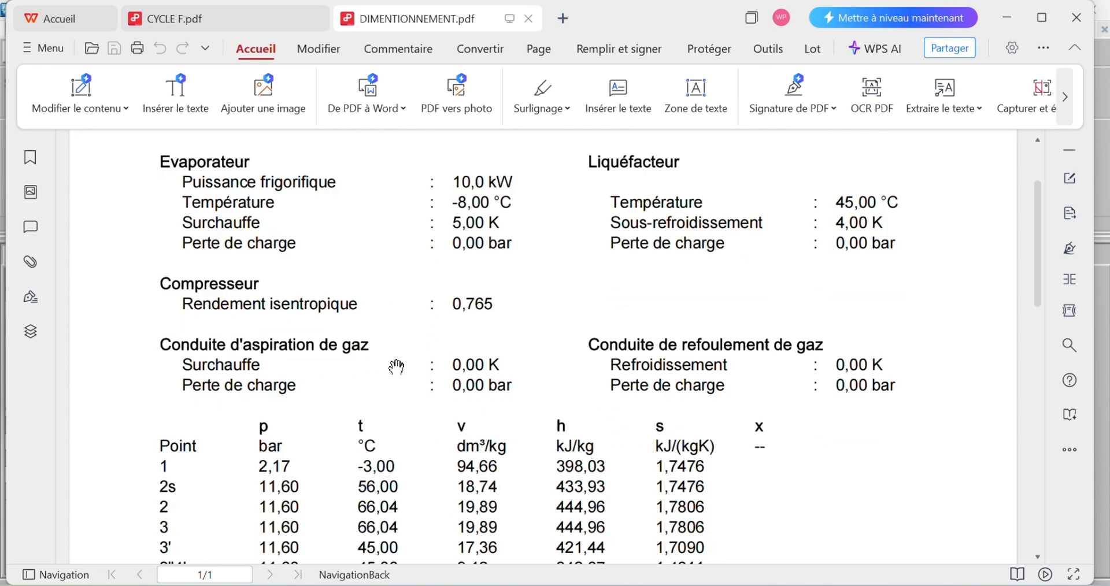
pyautogui.scroll(2, 359, 394)
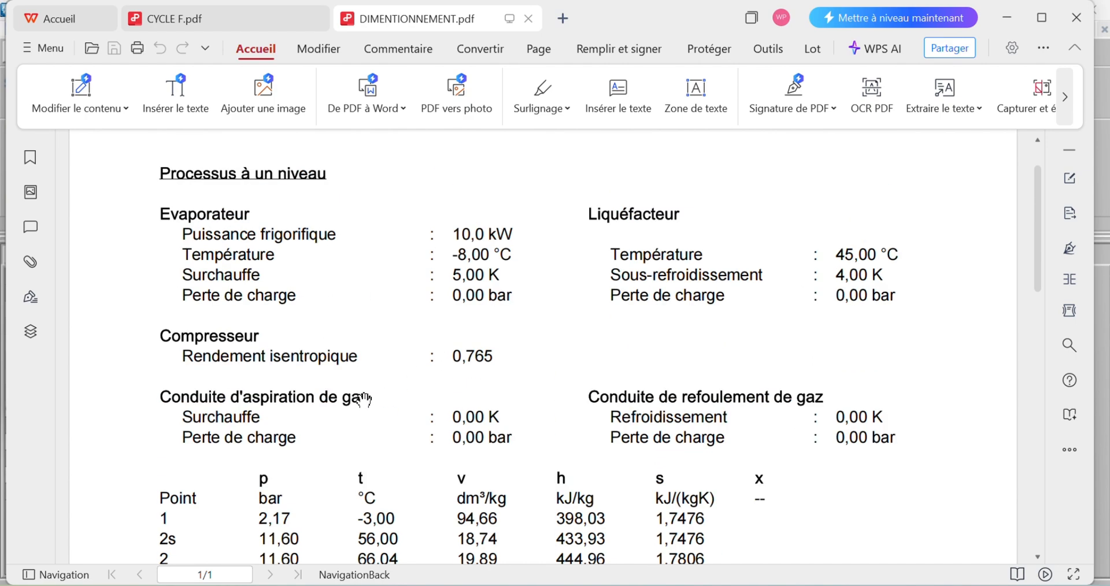
pyautogui.scroll(-6, 349, 386)
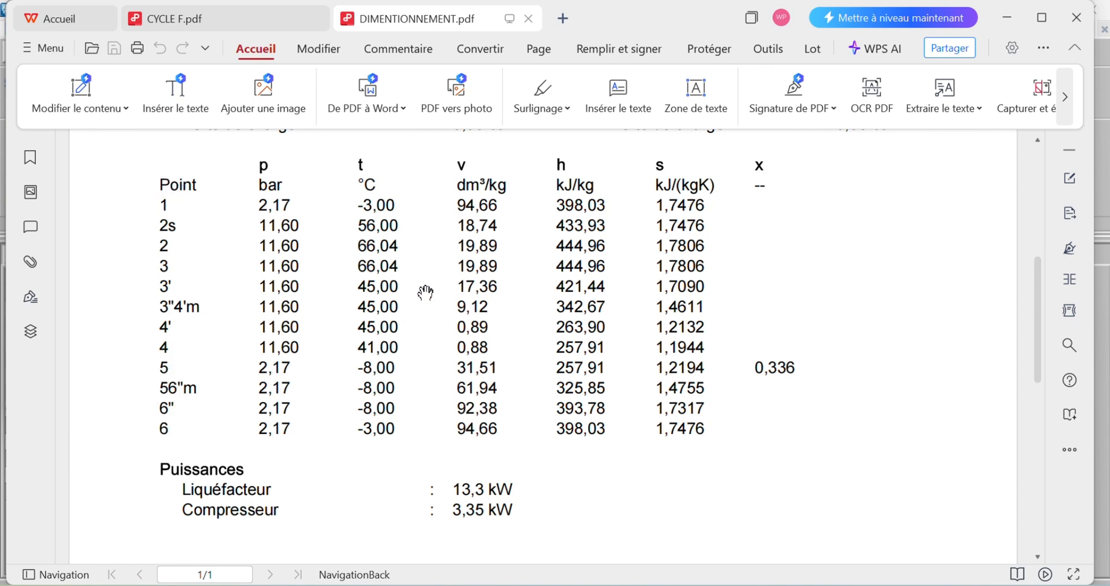
pyautogui.scroll(1, 379, 221)
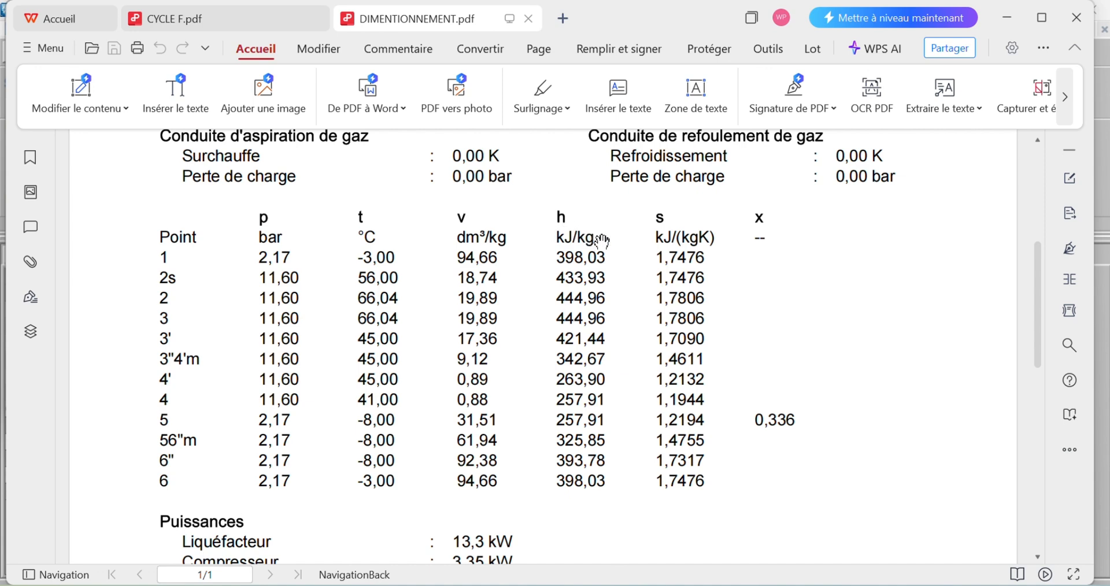
pyautogui.scroll(-2, 668, 252)
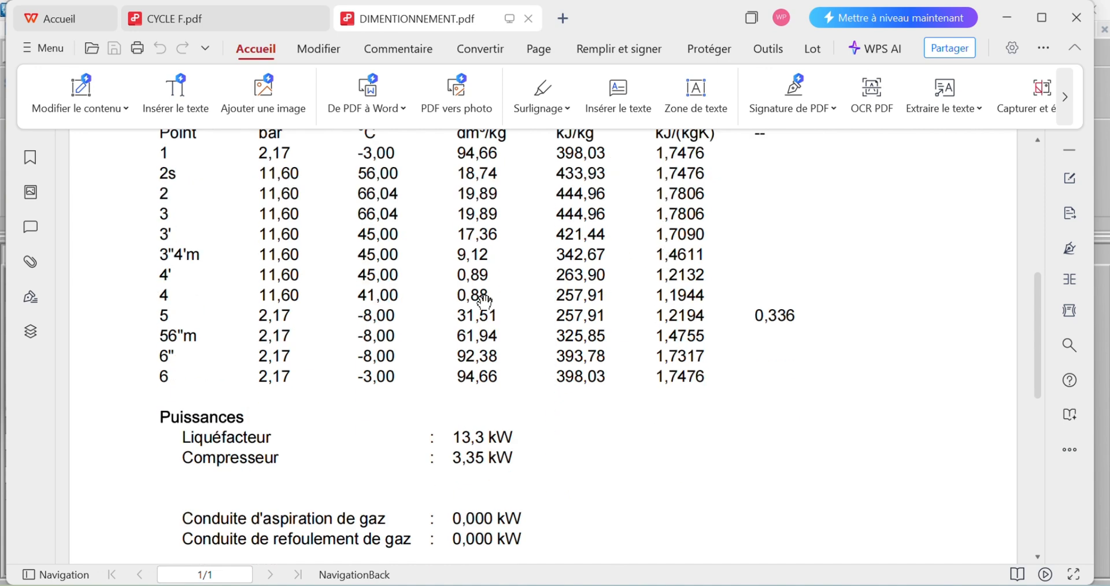
# - Review the report's condenser and compressor powers, compression ratio, pressure difference, flow rates, volumetric capacity and COP against the cycle points
pyautogui.scroll(-1, 277, 387)
pyautogui.scroll(-1, 208, 336)
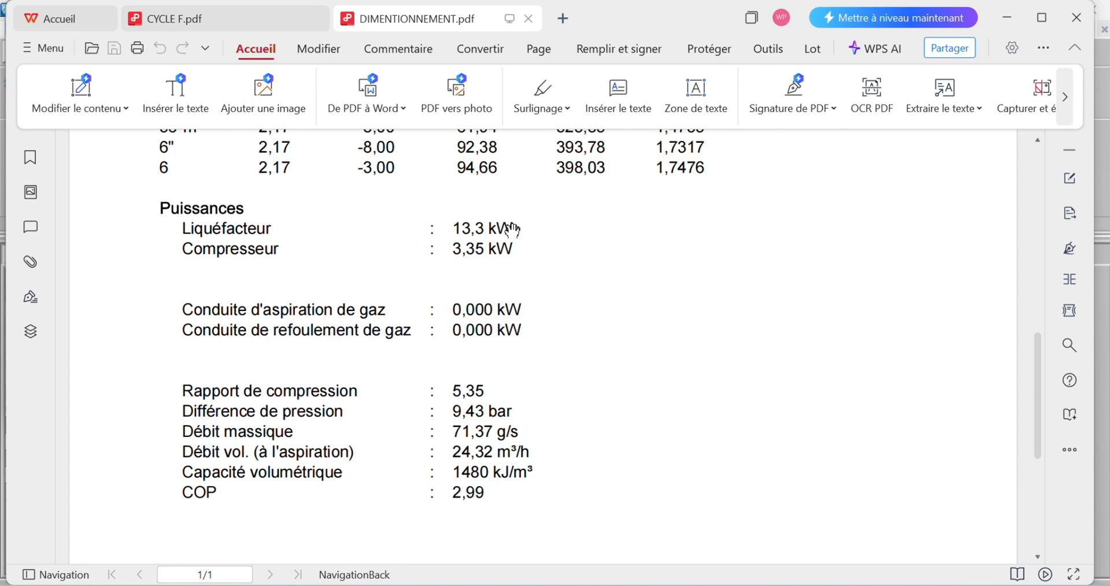
pyautogui.scroll(-3, 395, 347)
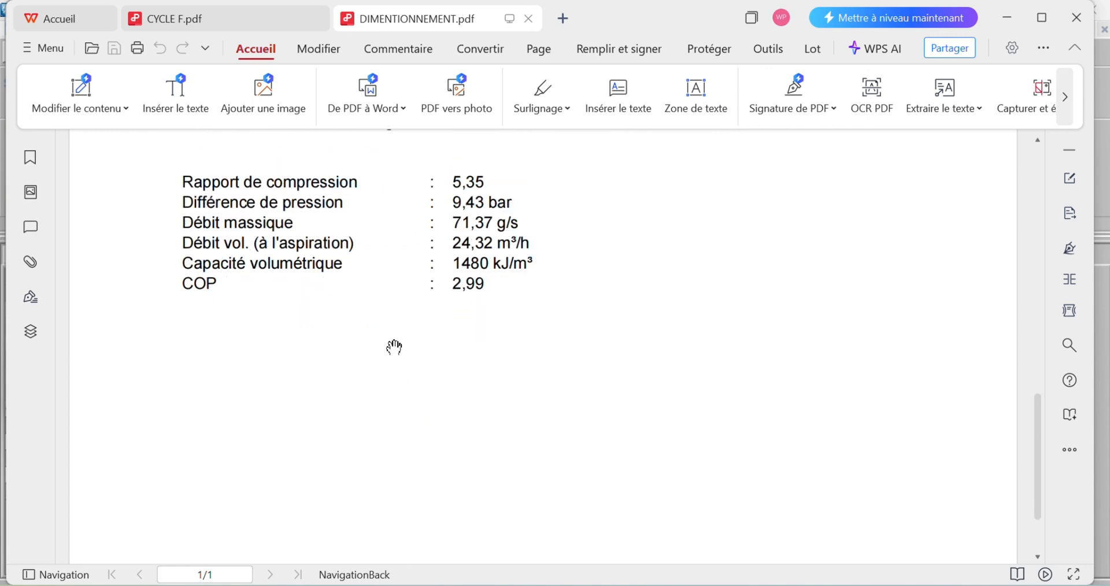
pyautogui.scroll(4, 389, 342)
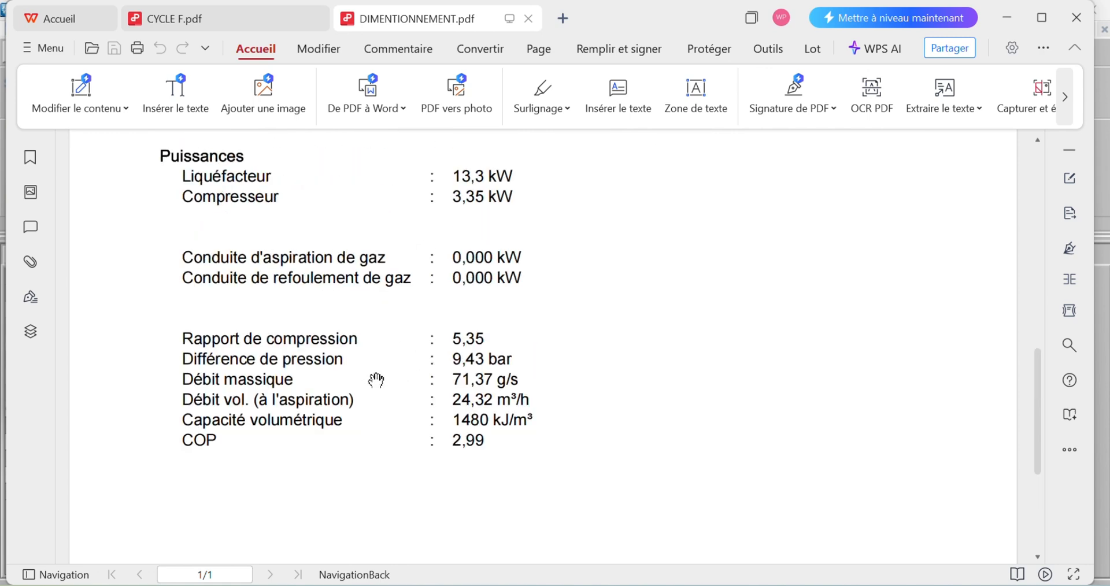
pyautogui.scroll(4, 382, 365)
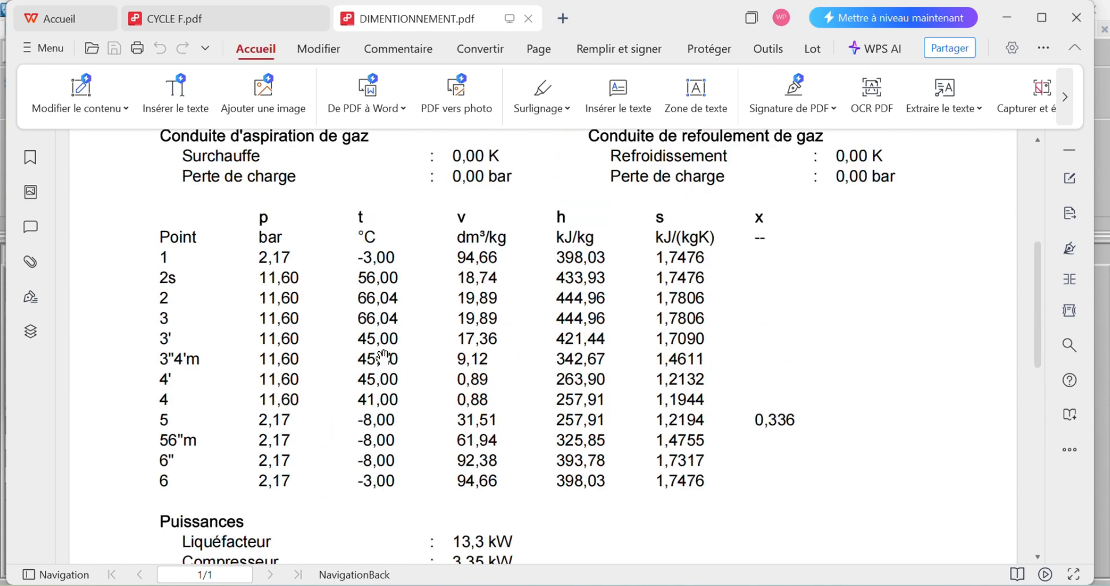
pyautogui.scroll(2, 365, 396)
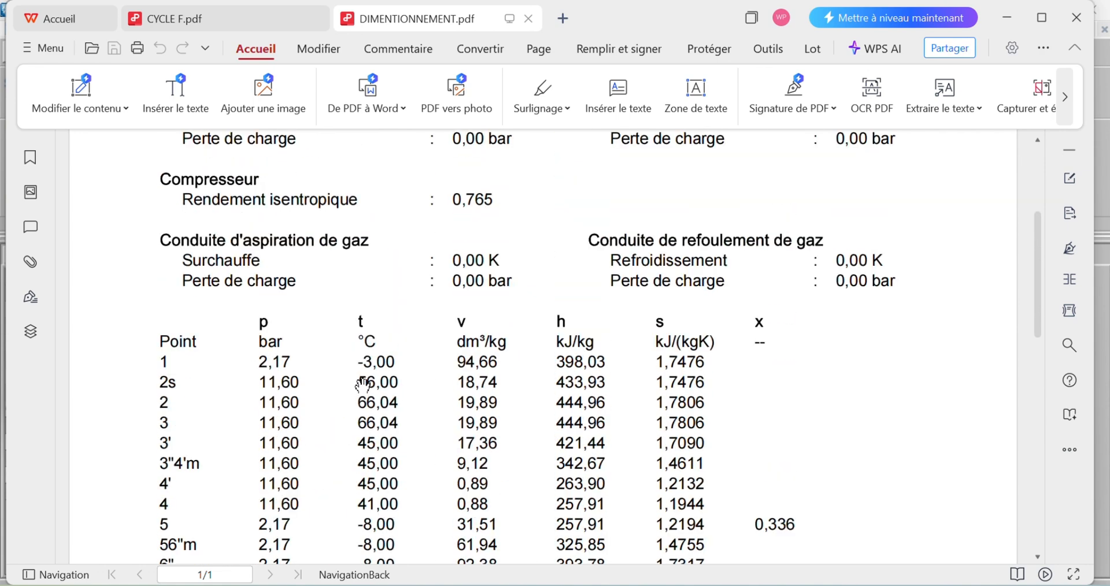
pyautogui.scroll(-4, 376, 390)
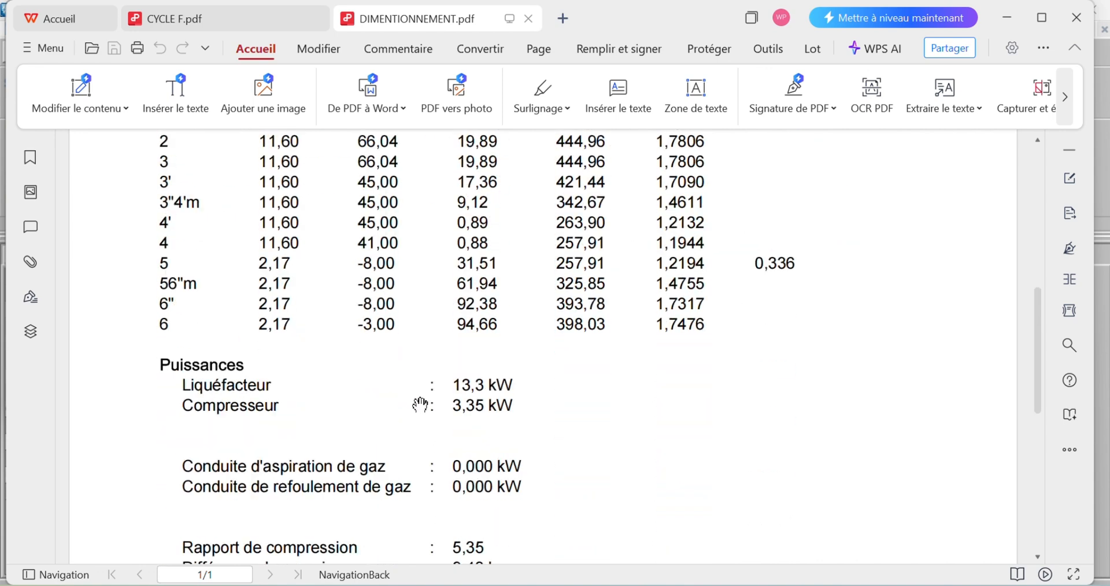
pyautogui.scroll(-1, 424, 386)
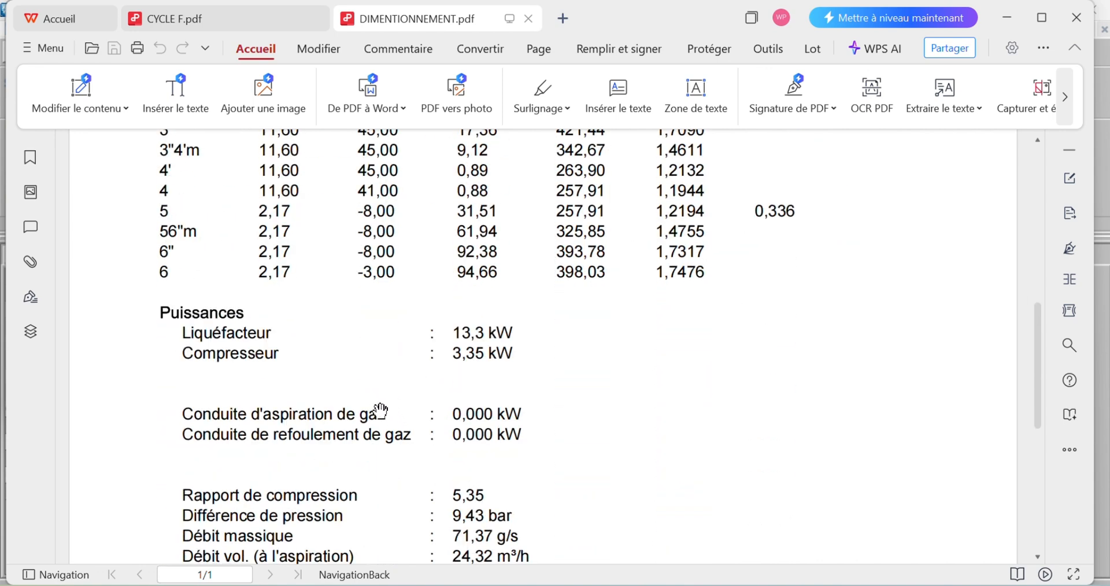
pyautogui.scroll(-4, 387, 422)
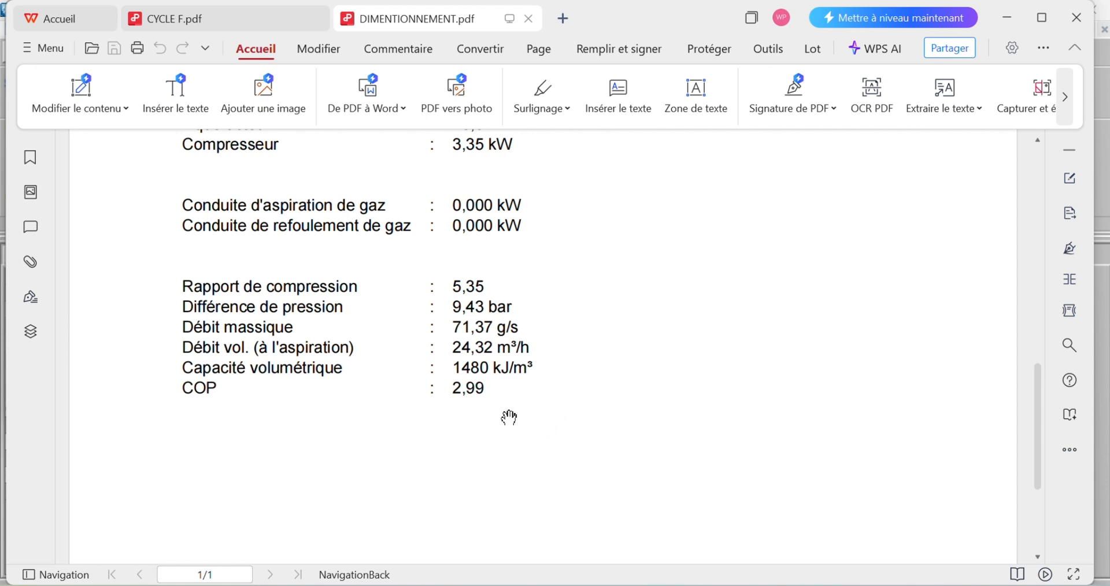
pyautogui.scroll(12, 505, 421)
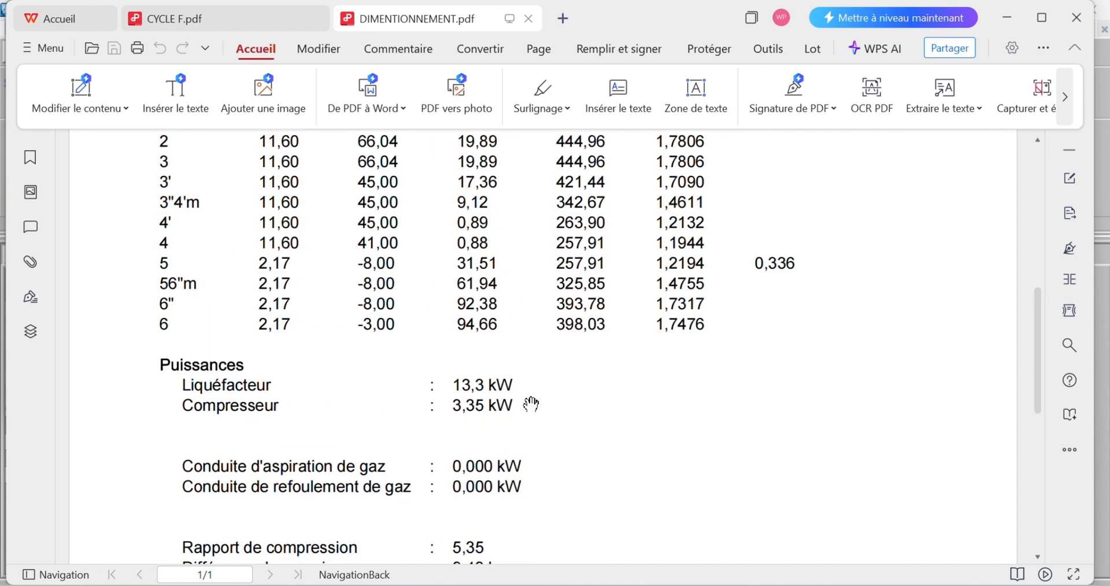